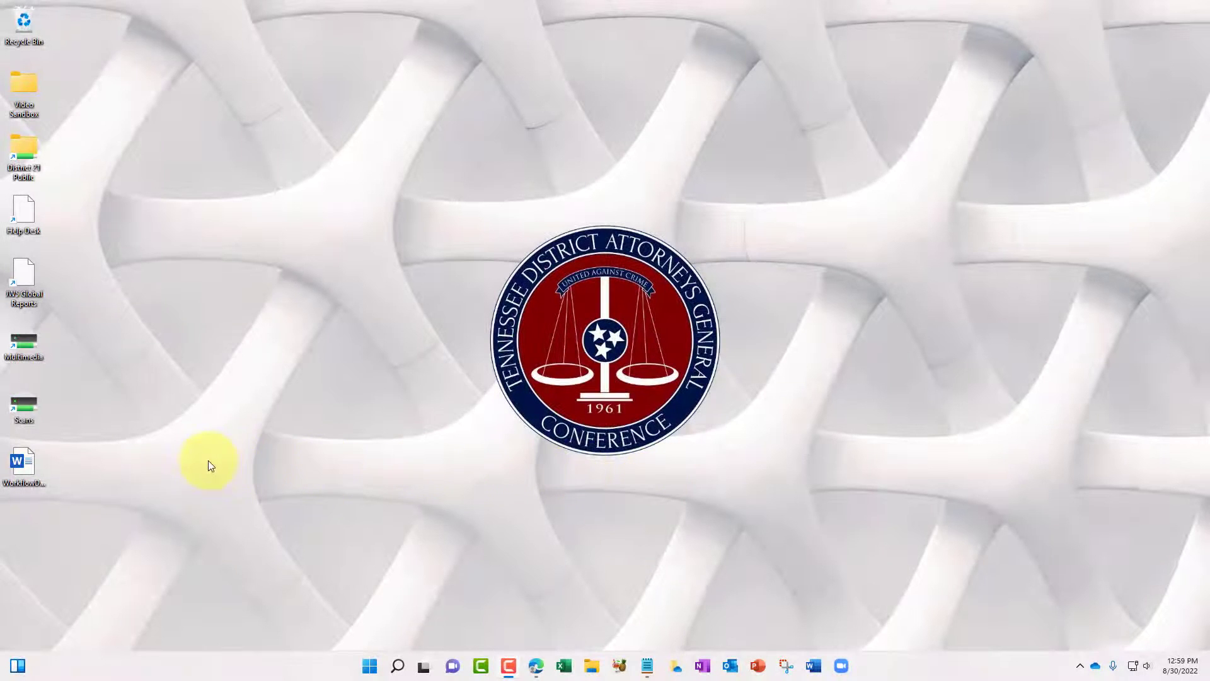
Step: Open the WorkflowDocument legal form in Word and scroll down through the bind-over report
double_click(31, 461)
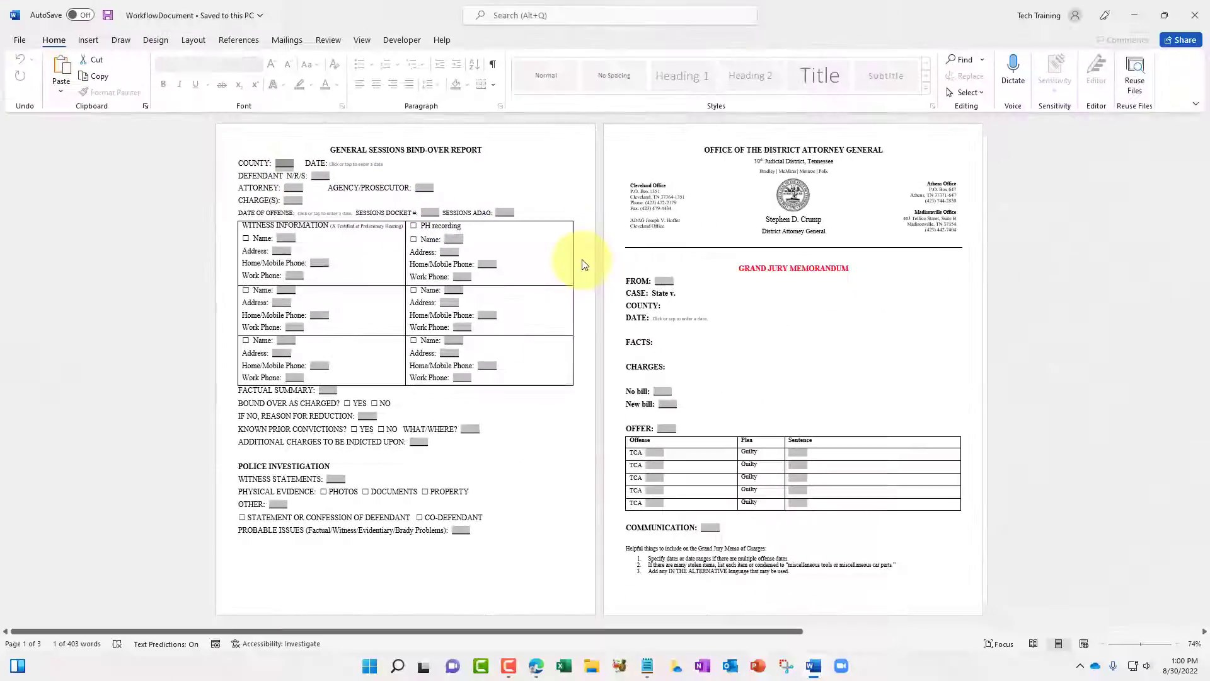
scroll(583, 264, "down", 1)
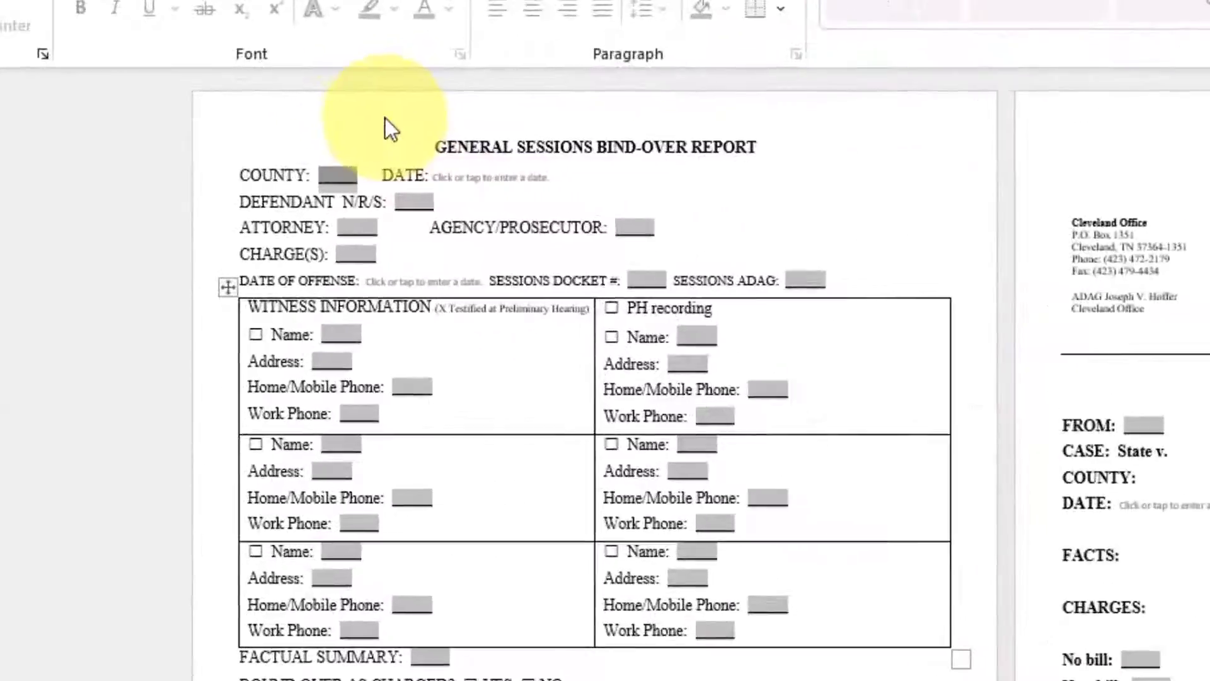
Step: Enter County Bradley and Defendant Johnson, and paste the credit-card possession charge into Charge(s)
type("Bradley")
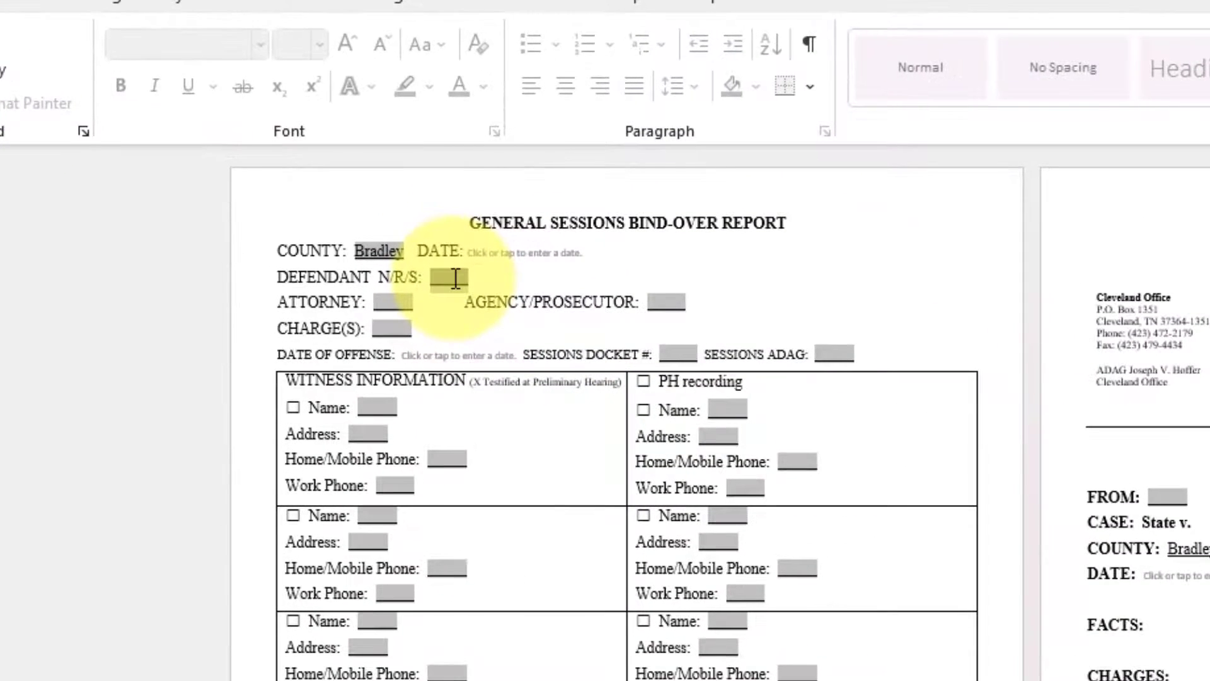
left_click(455, 278)
type("Johnson")
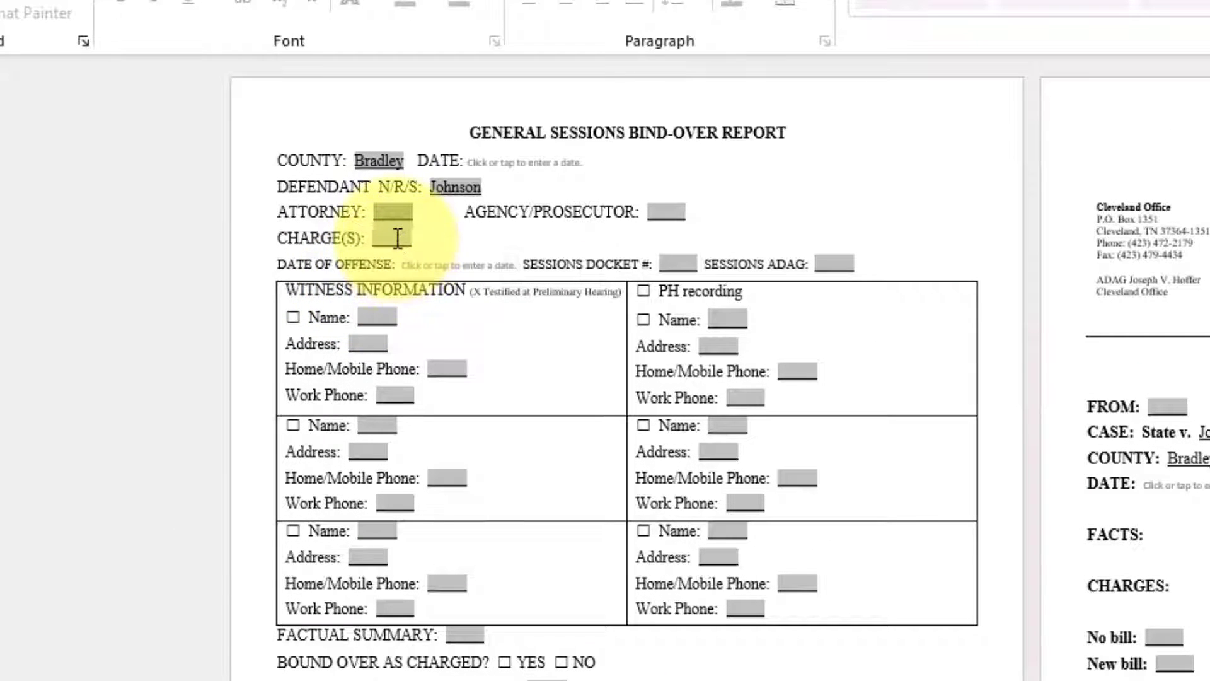
left_click(397, 238)
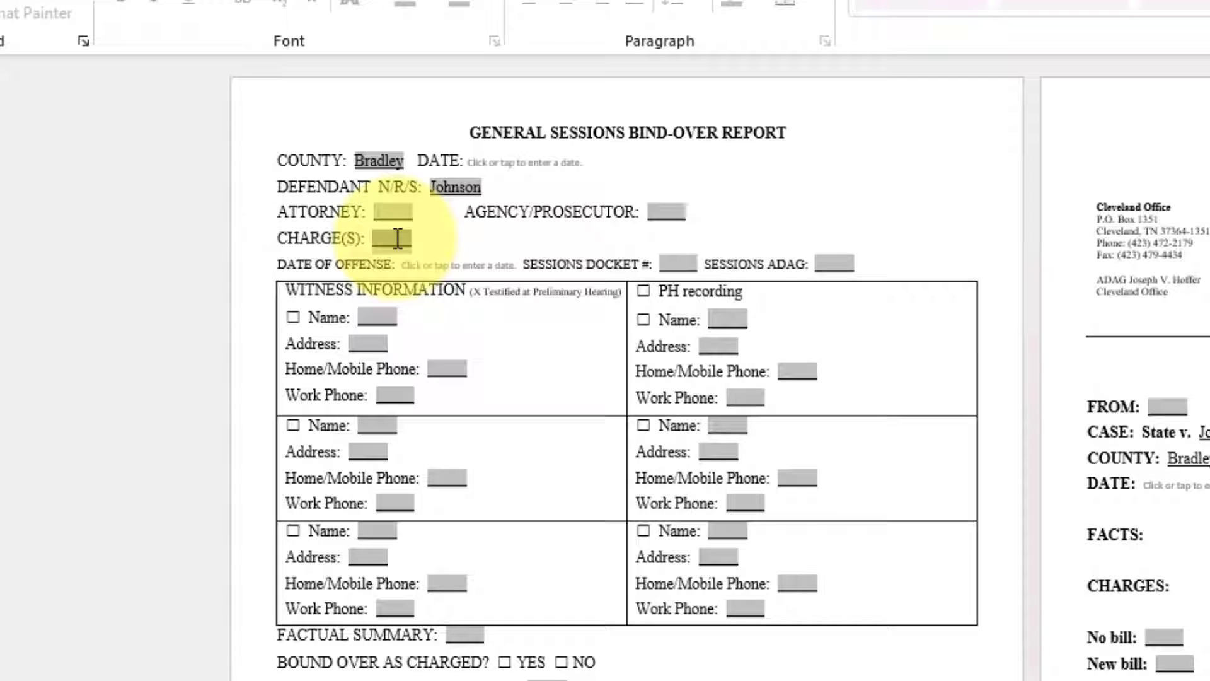
type("Knowingingly possessing a credit or debit card without the consent of the owner.")
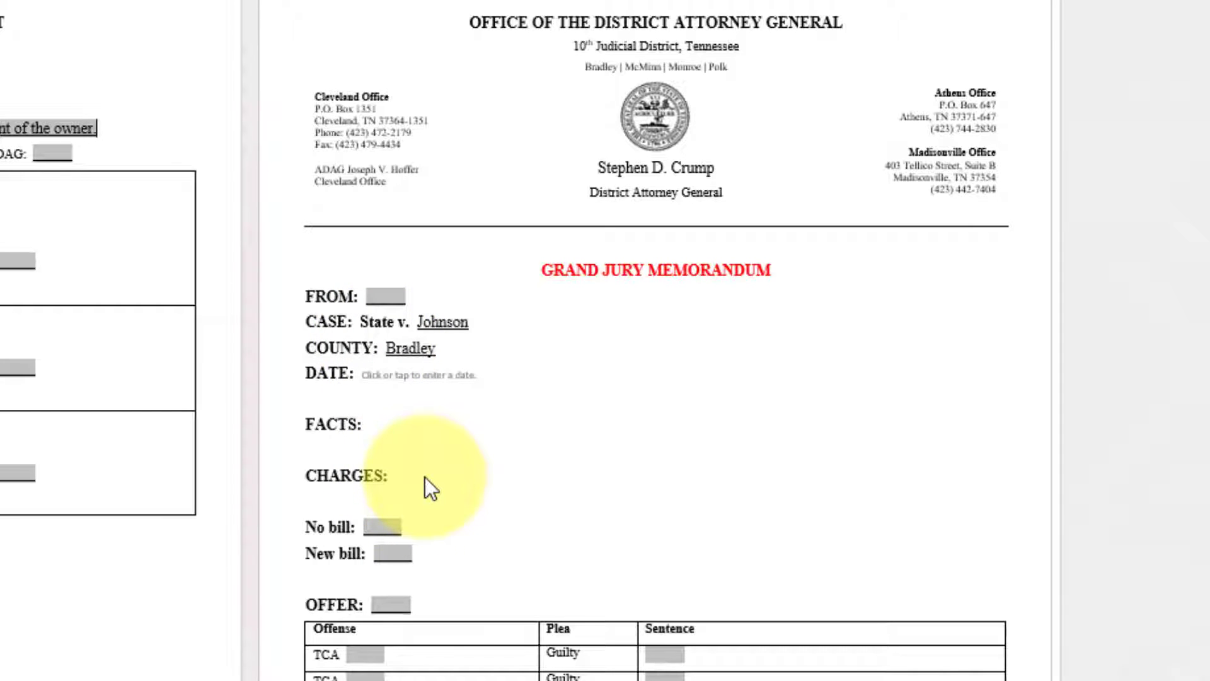
Step: Refresh the memorandum's linked fields and paste the Walmart card-denial narrative into Factual Summary
left_click(424, 478)
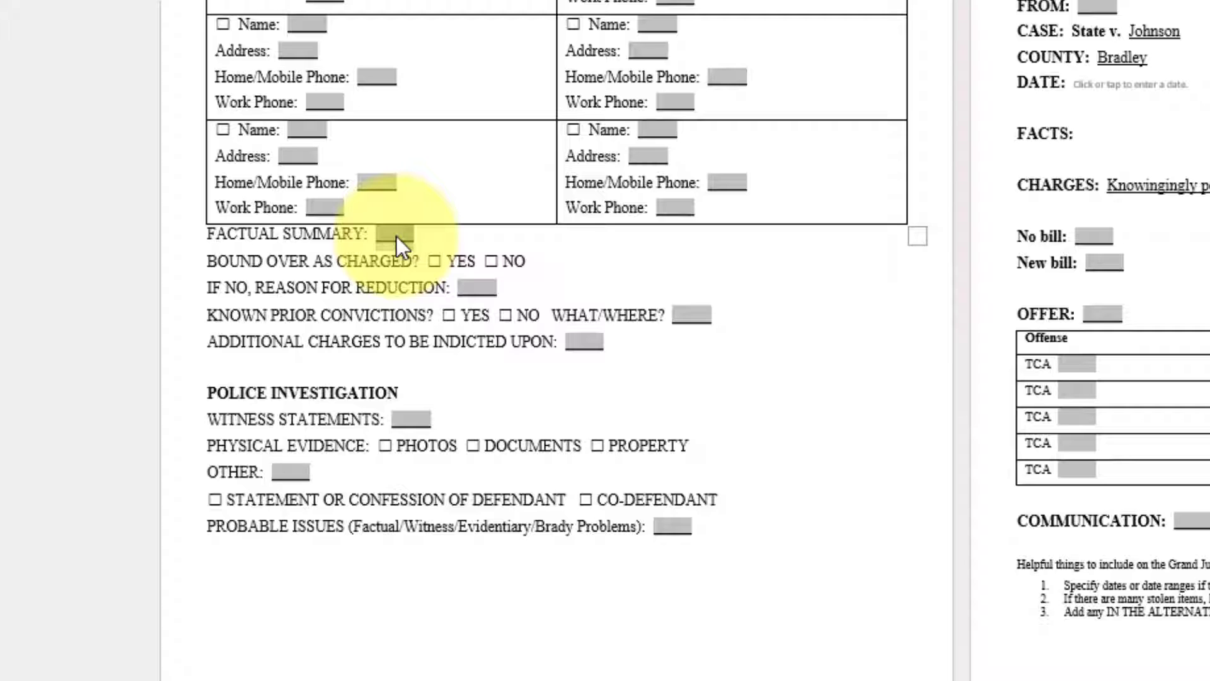
type("Mr. Johnson was found purchasing items inside Walmart at 4495 Keith Street NW, Cleveland, TN 37312. After all items were scanned and payment was required, upon swiping the credit card he was holding notified an alert and triggered a fraud alert, and the card was denied.")
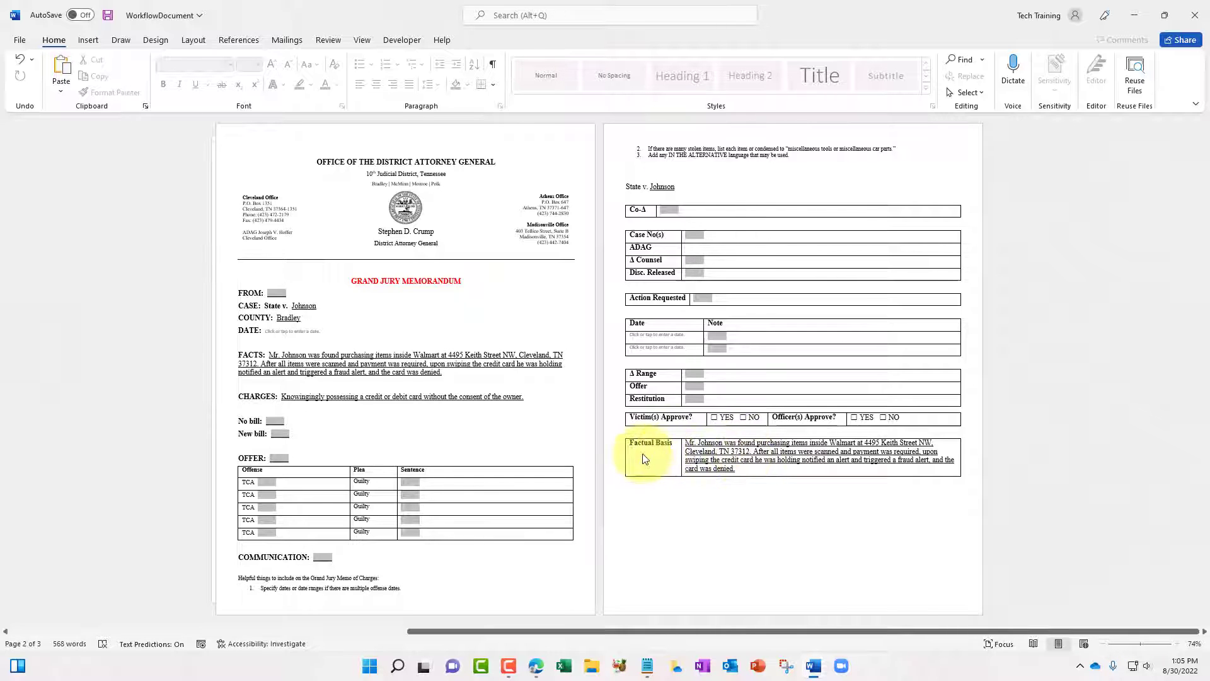
Step: Switch to the Developer tab and bring up the ribbon's right-click shortcut menu
scroll(643, 458, "left", 5)
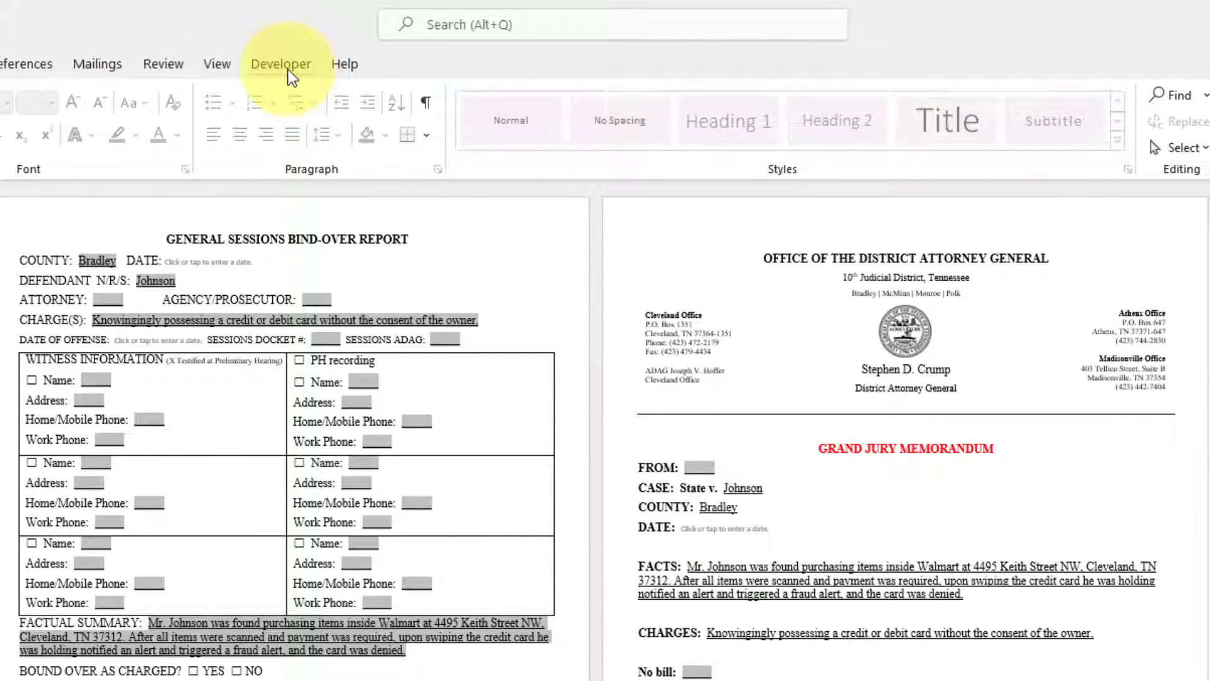
left_click(288, 70)
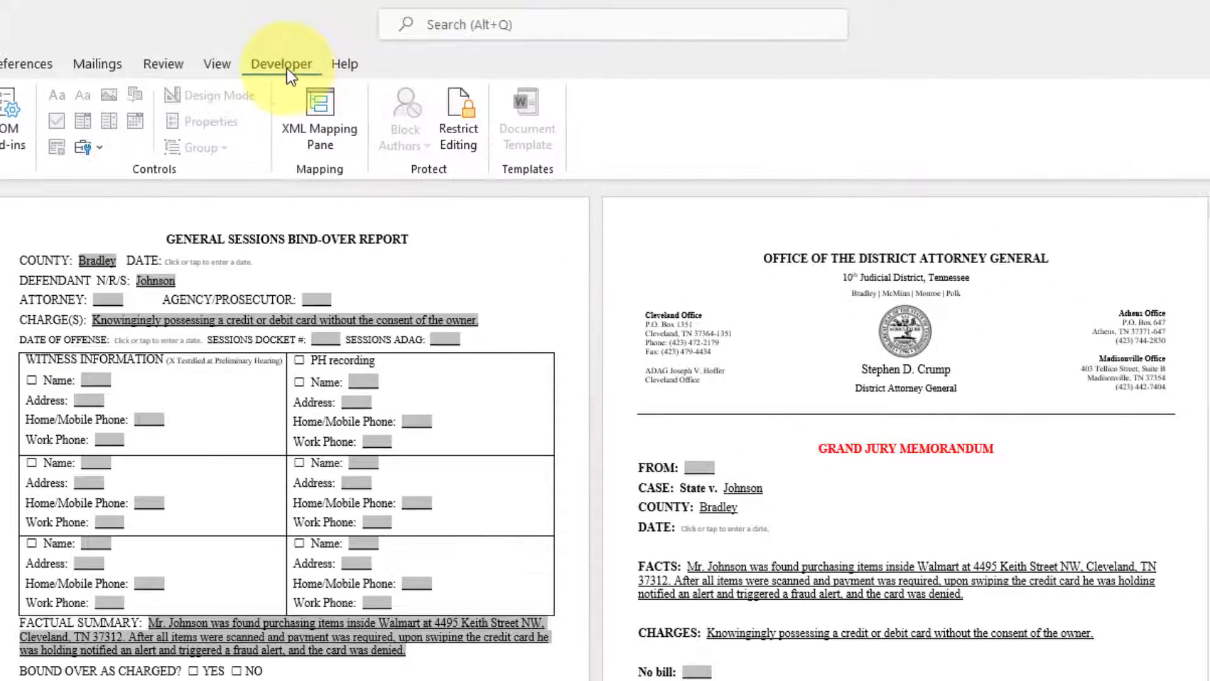
right_click(610, 174)
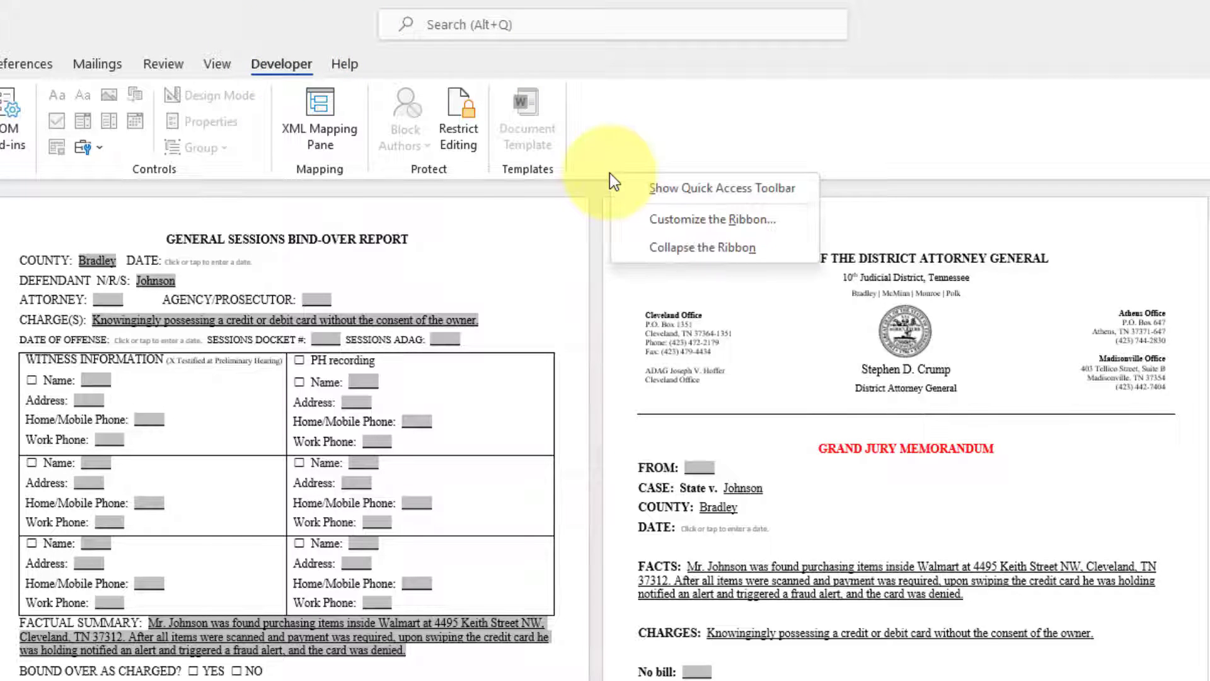
key("alt+h")
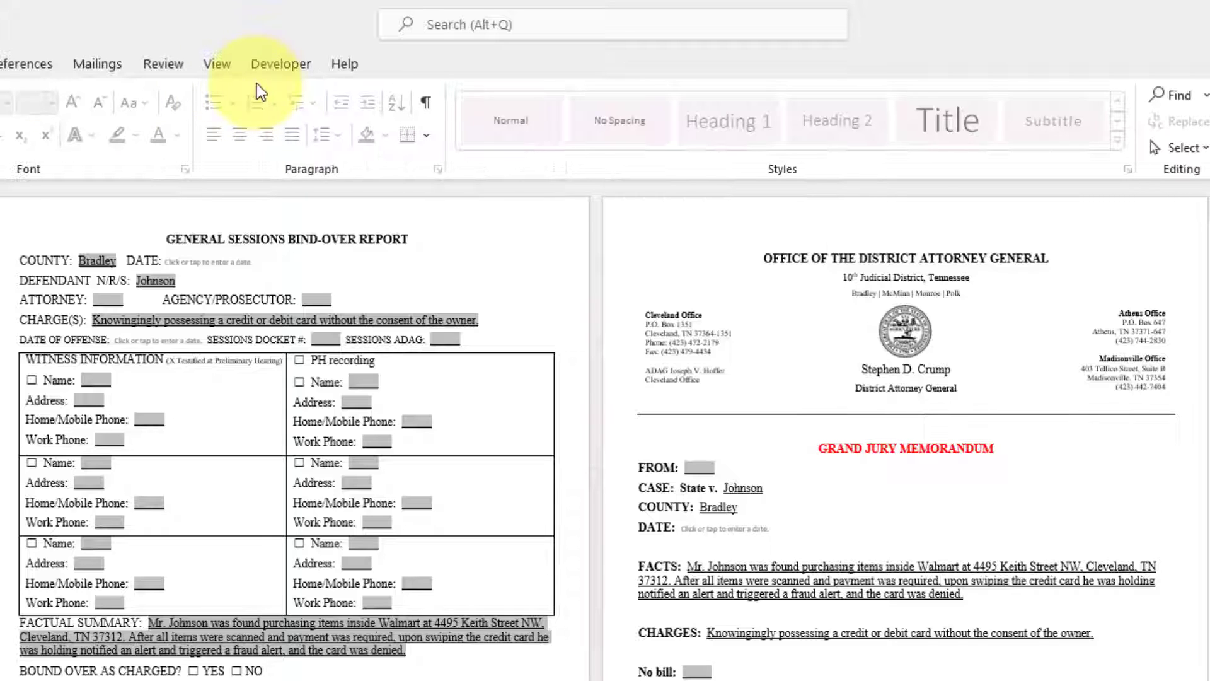
right_click(553, 178)
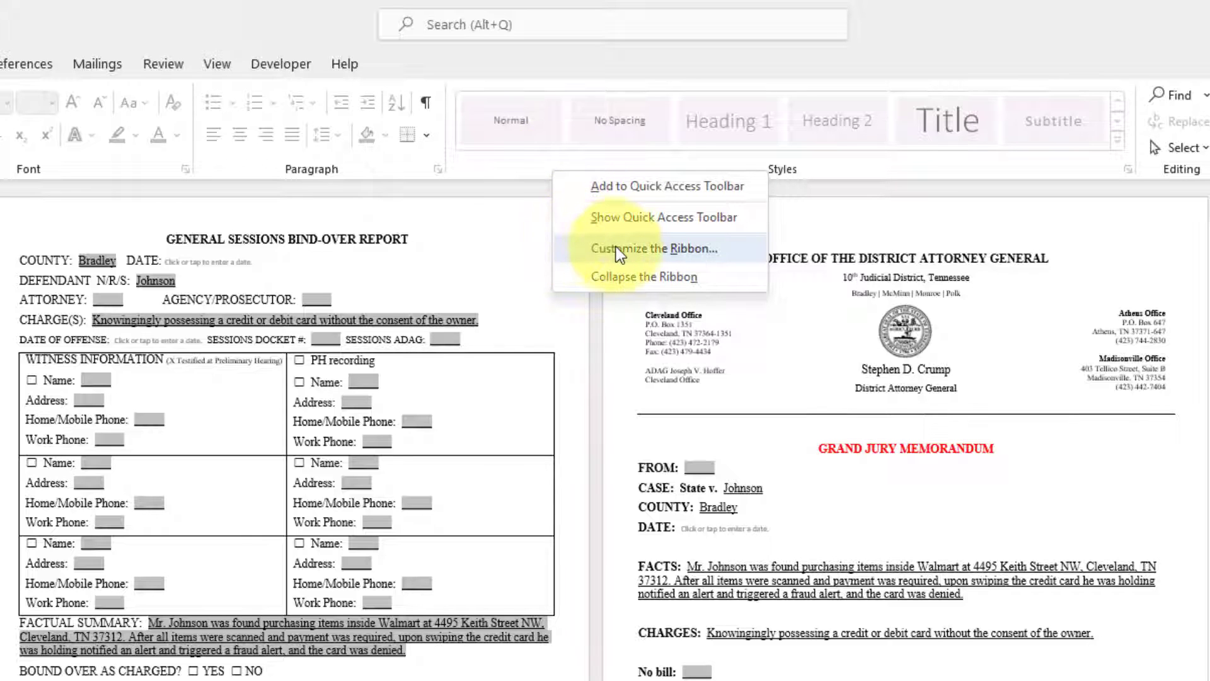
Step: In Customize the Ribbon, confirm Developer is ticked, browse All Commands, then close Word Options
left_click(632, 248)
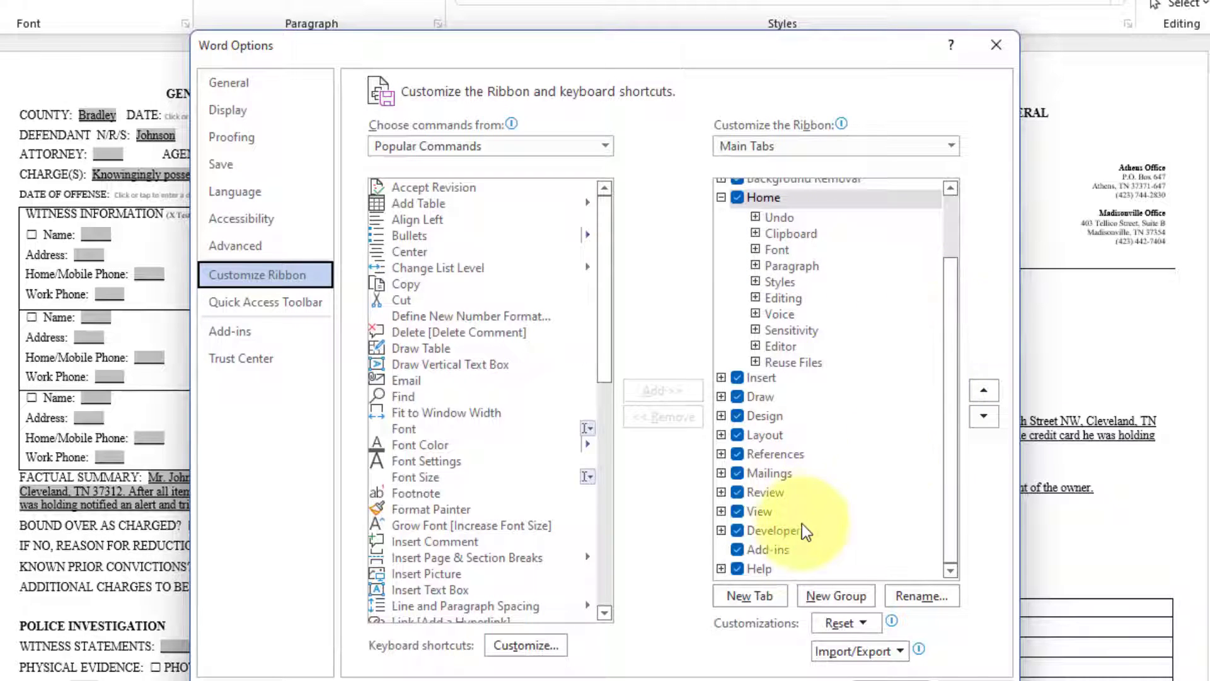
left_click(777, 532)
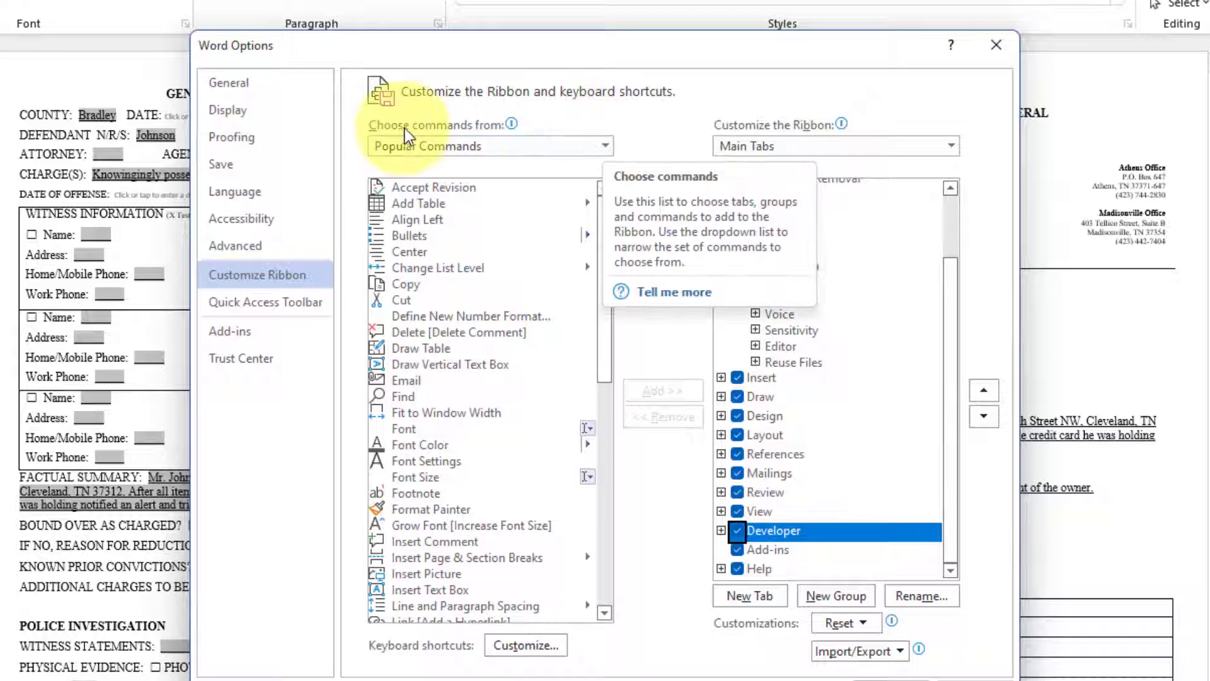
left_click(606, 143)
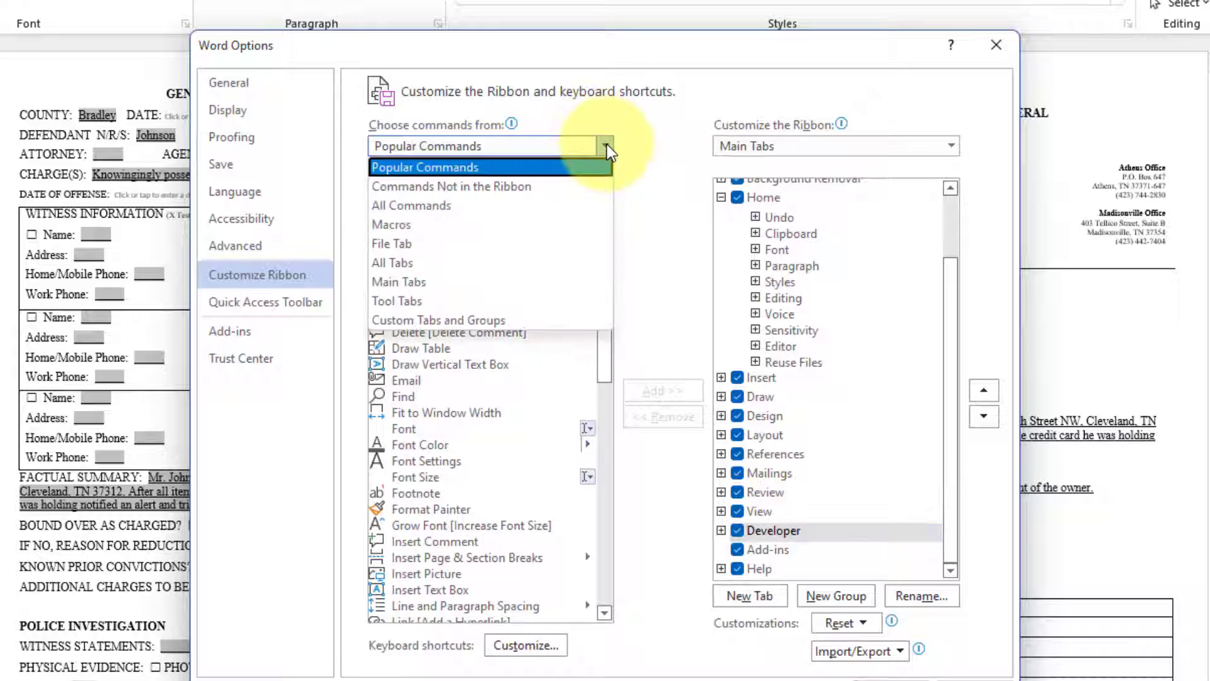
left_click(447, 206)
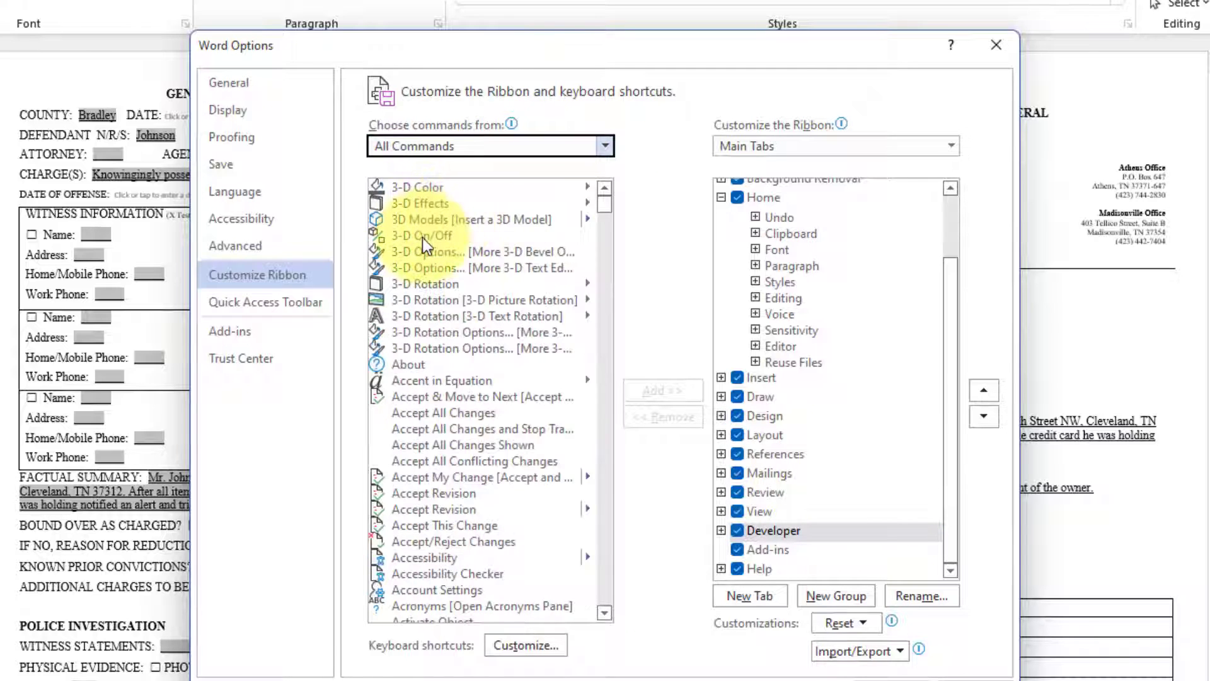
left_click(422, 236)
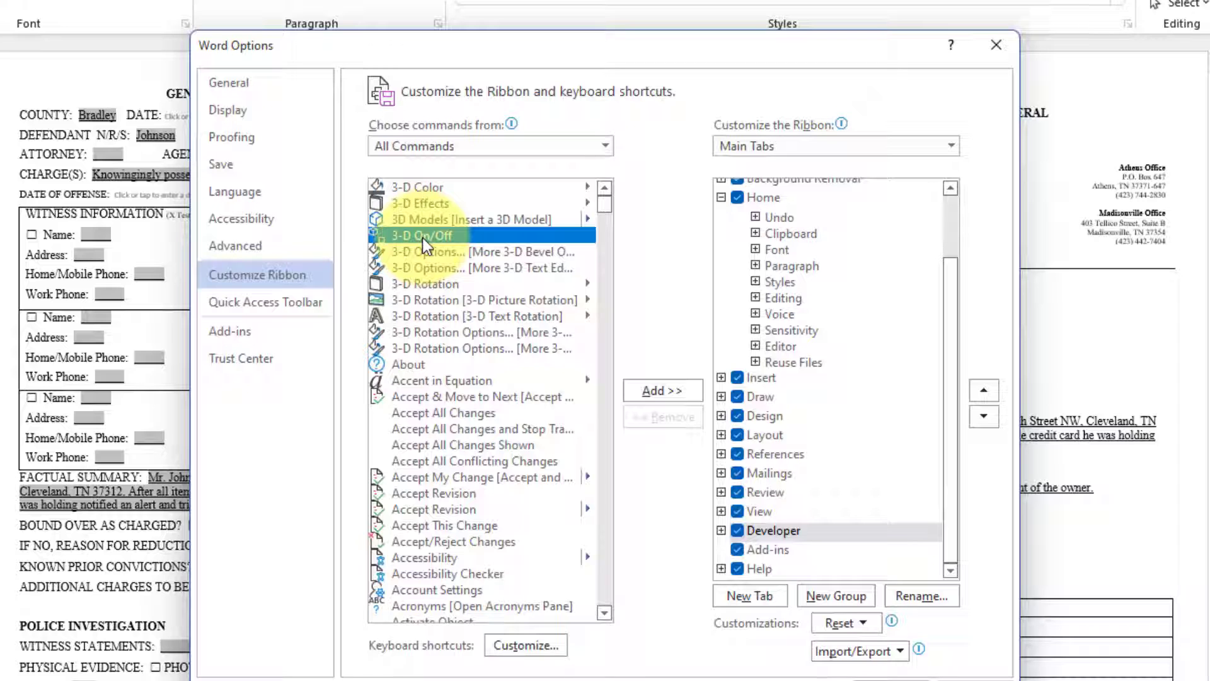
key("d")
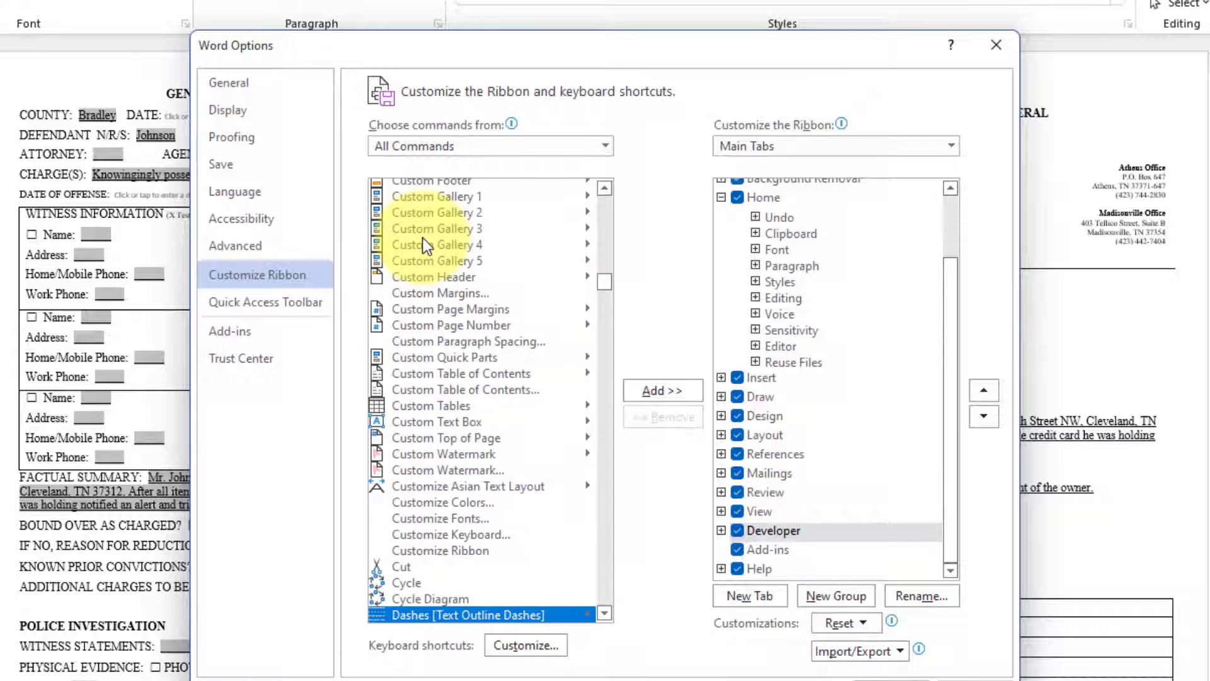
scroll(441, 299, "down", 7)
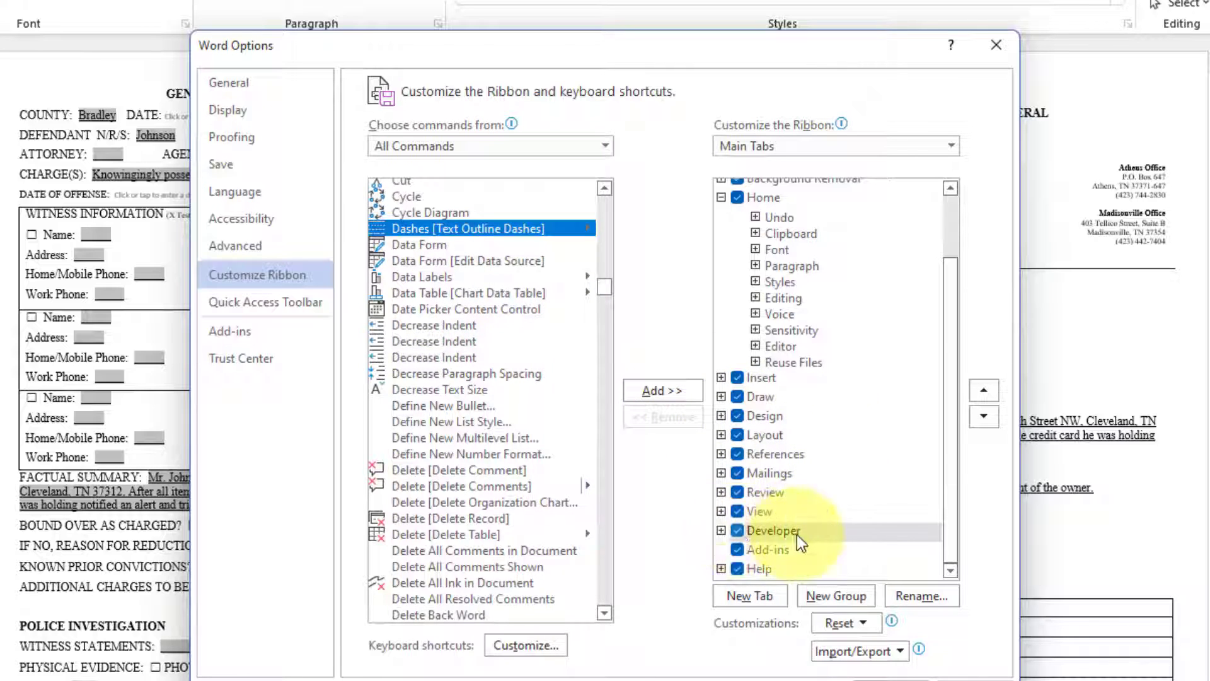
left_click(1002, 673)
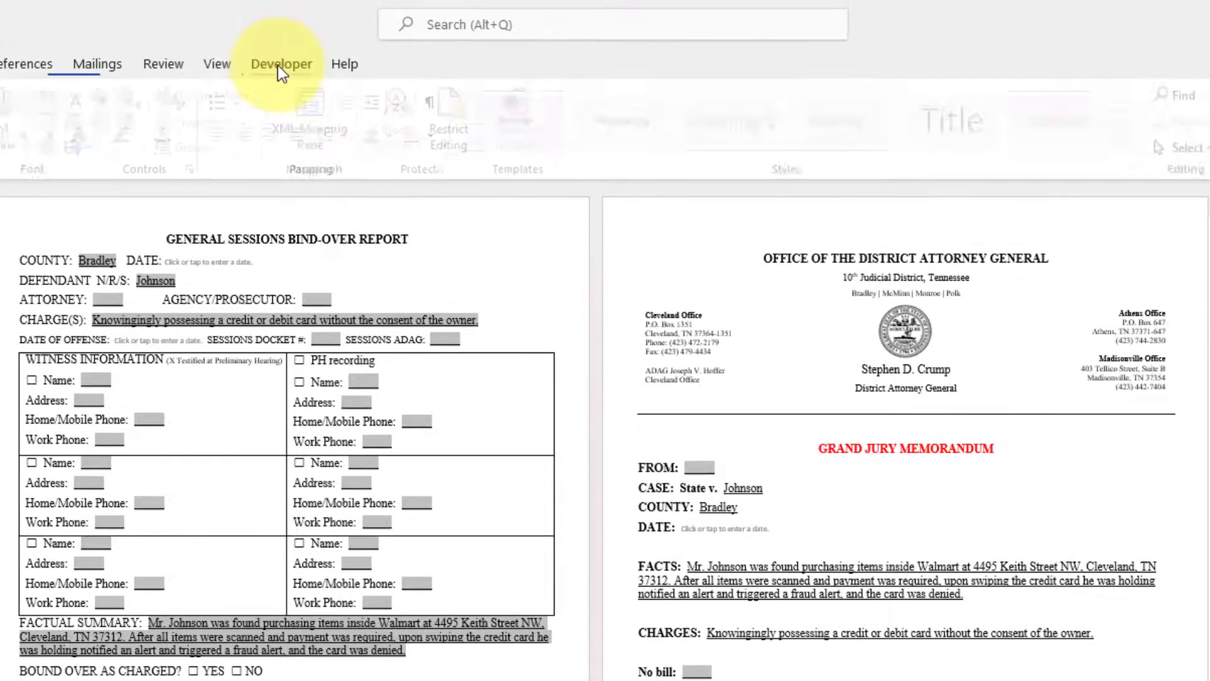
left_click(277, 65)
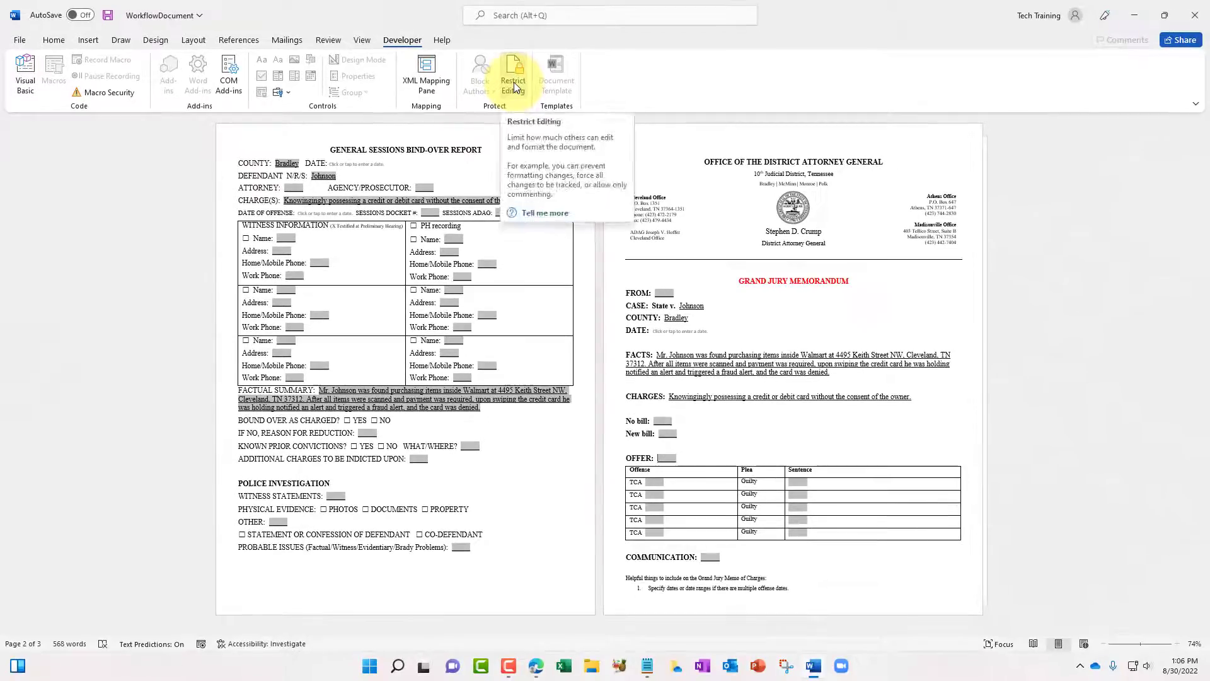
left_click(498, 96)
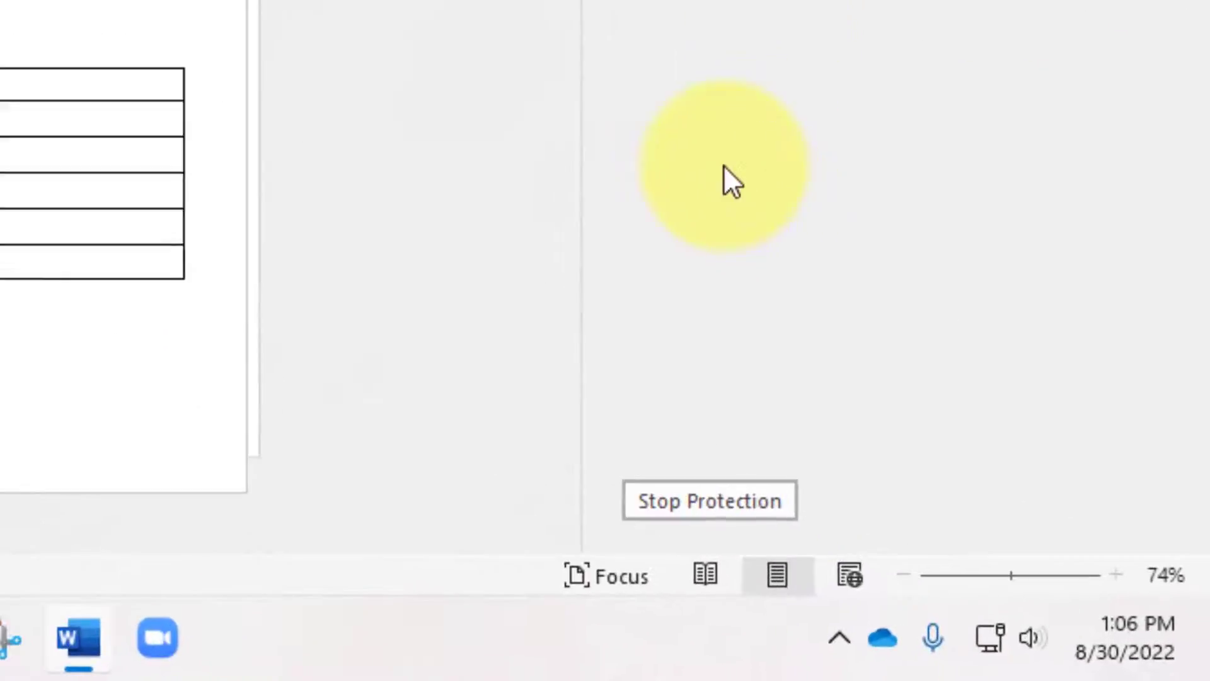
left_click(724, 504)
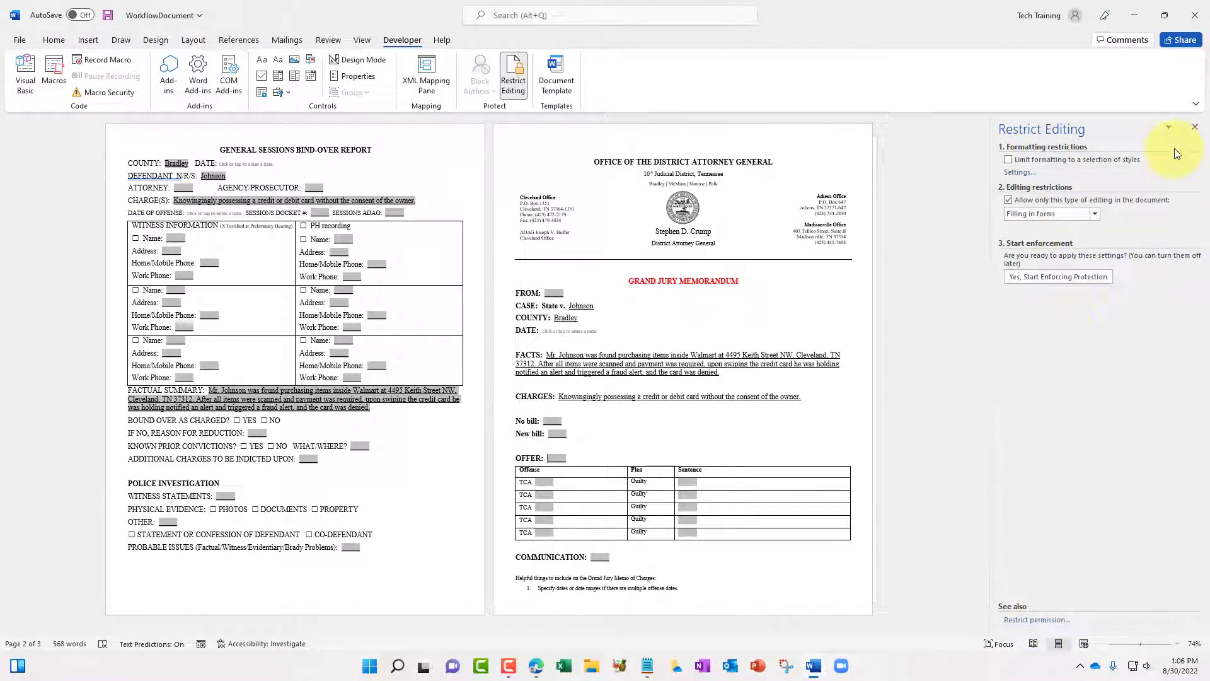
left_click(1194, 126)
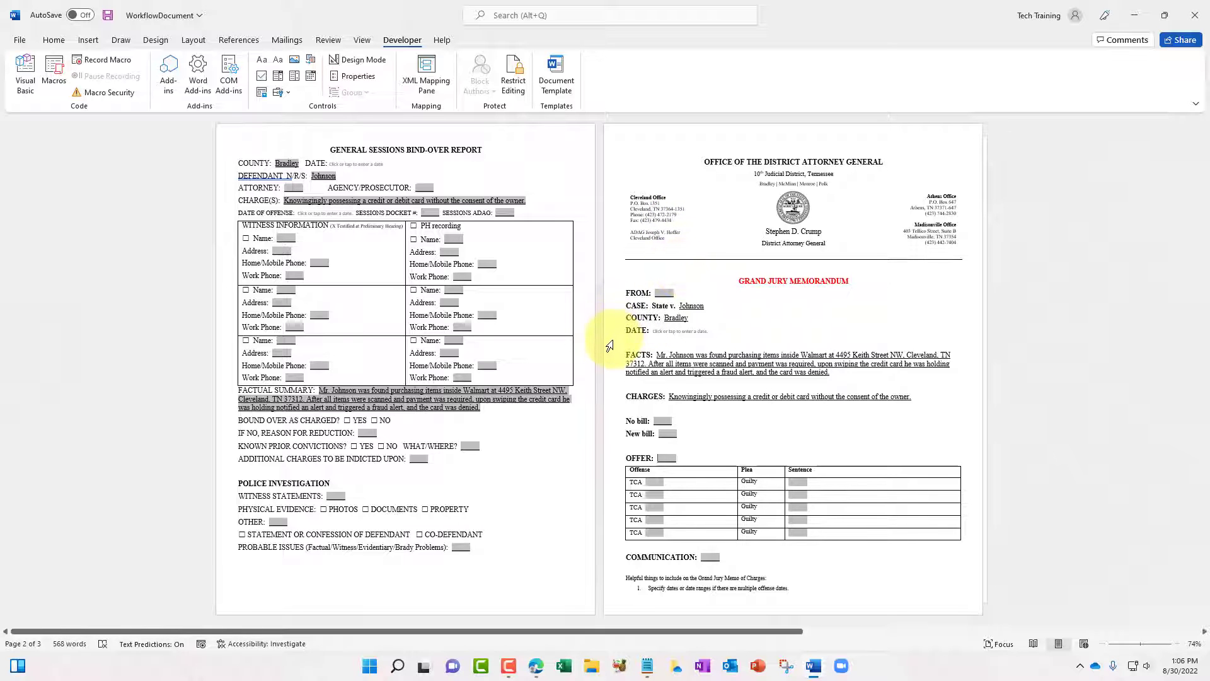
Step: Delete the placeholder field from the page-3 Case No(s) cell
scroll(609, 346, "down", 5)
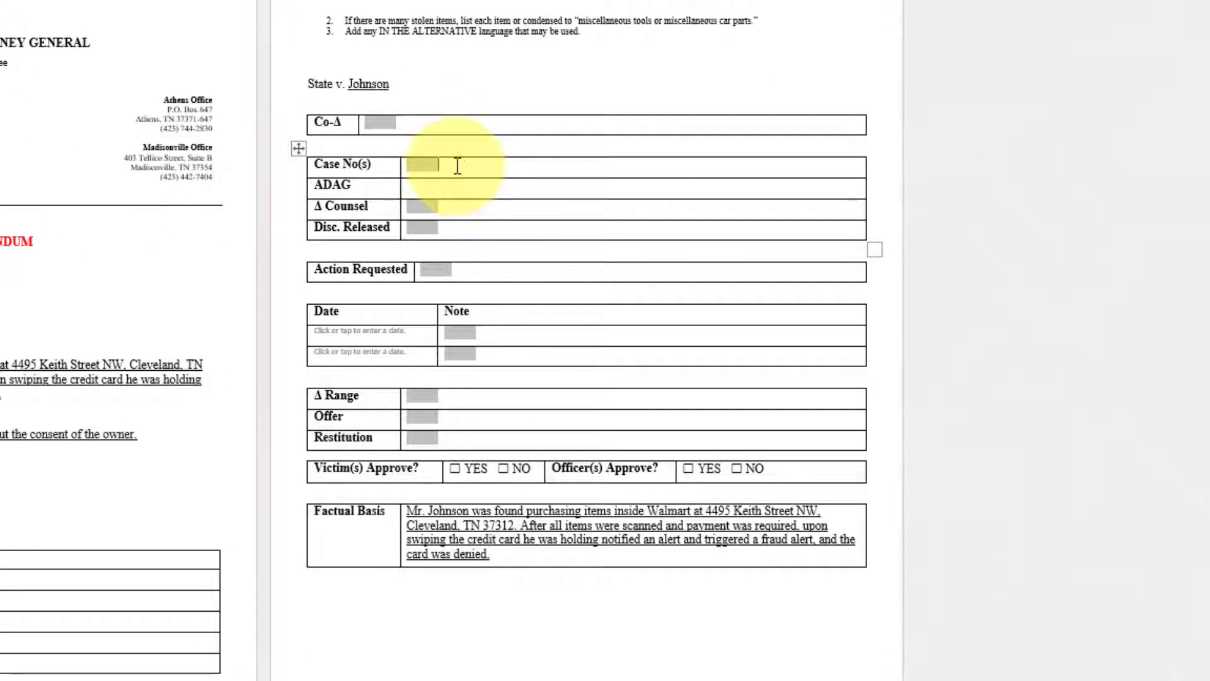
key("BackSpace")
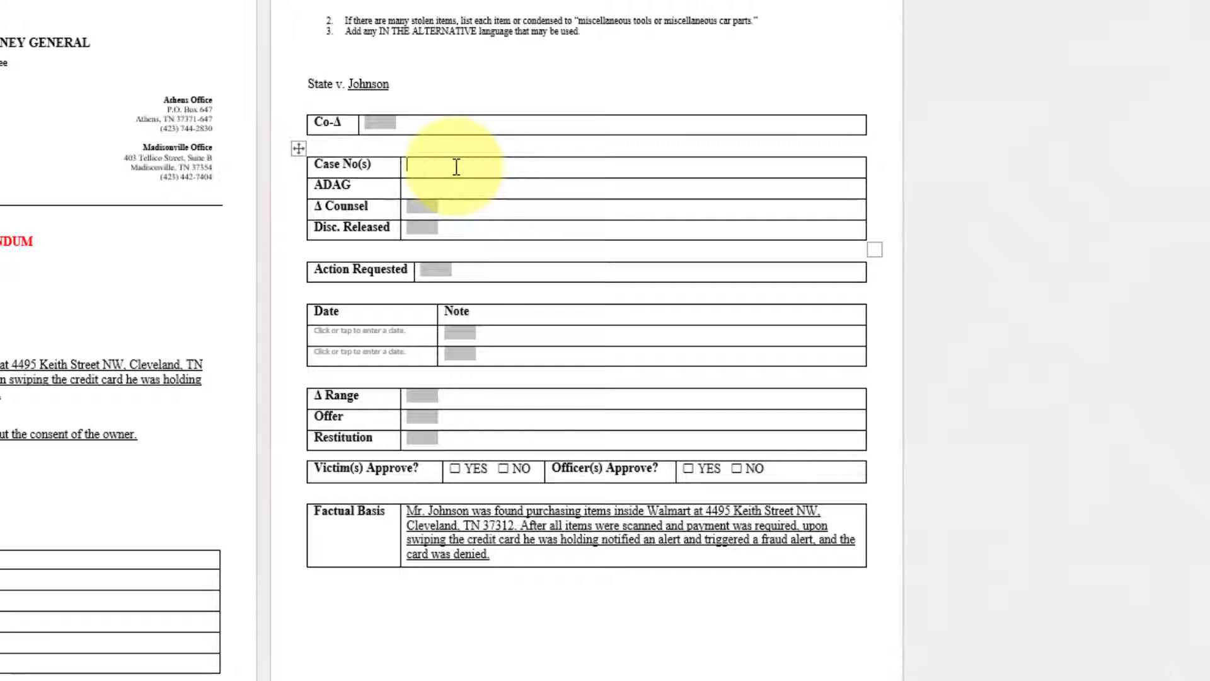
left_click(418, 191)
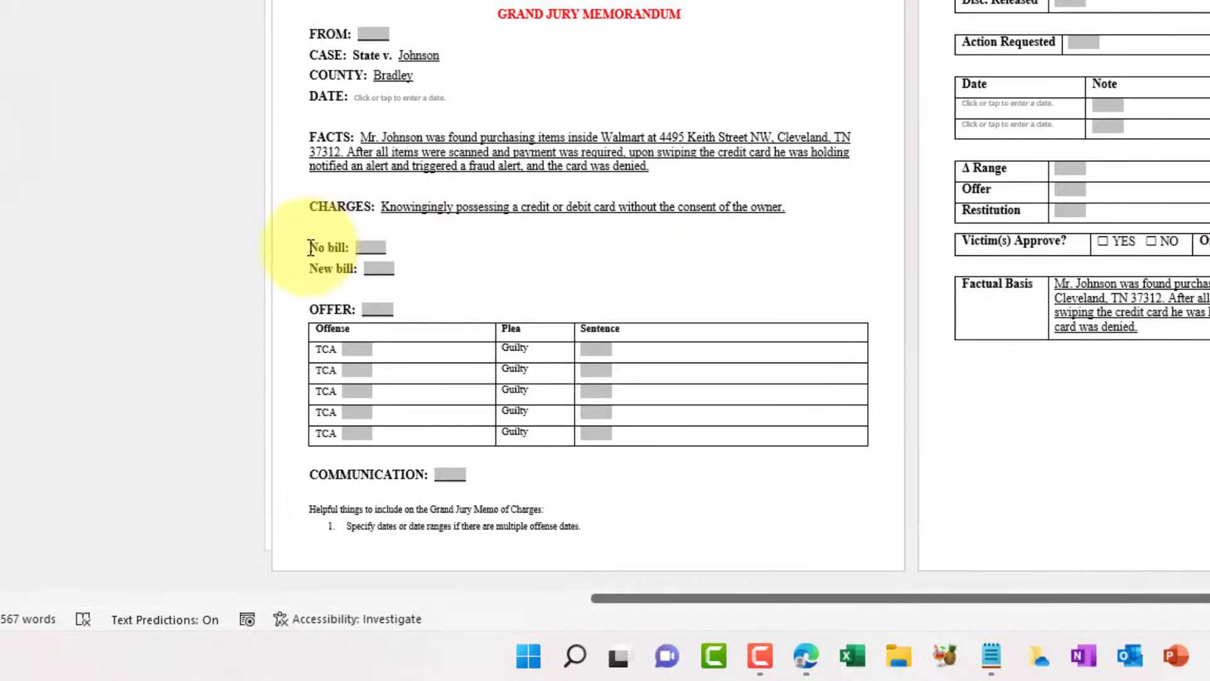
Step: Rename the memo's 'No bill:' label to 'Case No:' and retype 'New bill:' as ADAG
left_click_drag(310, 247, 350, 247)
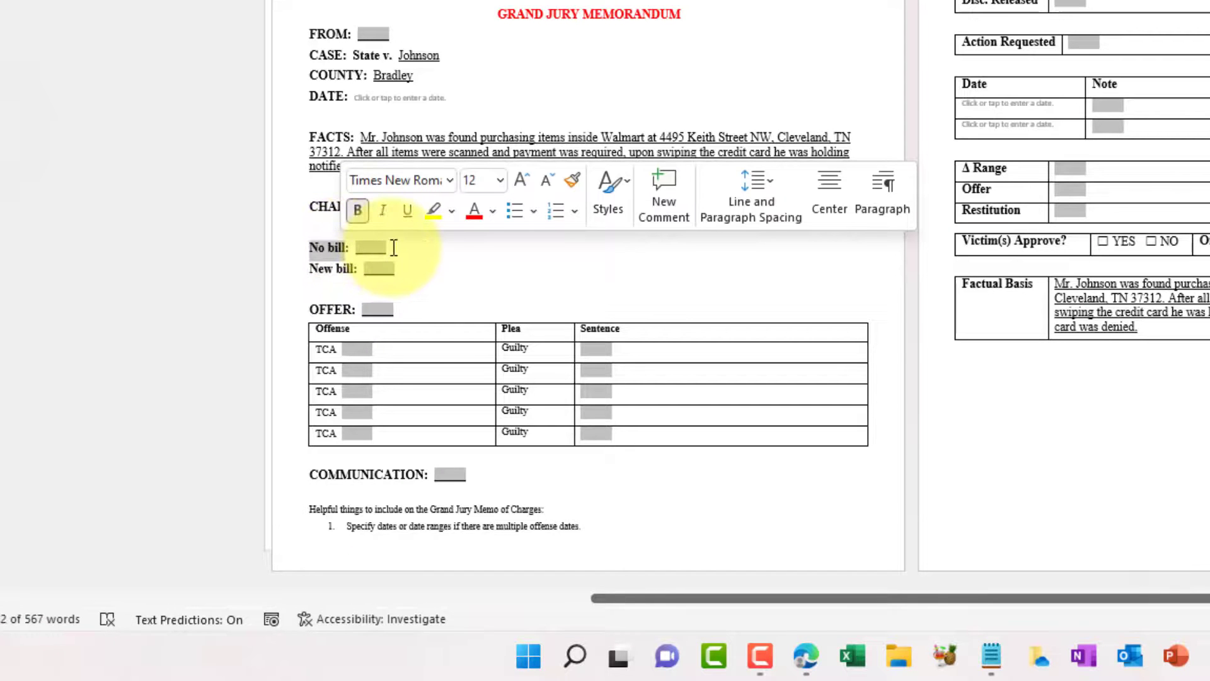
type("Case No:")
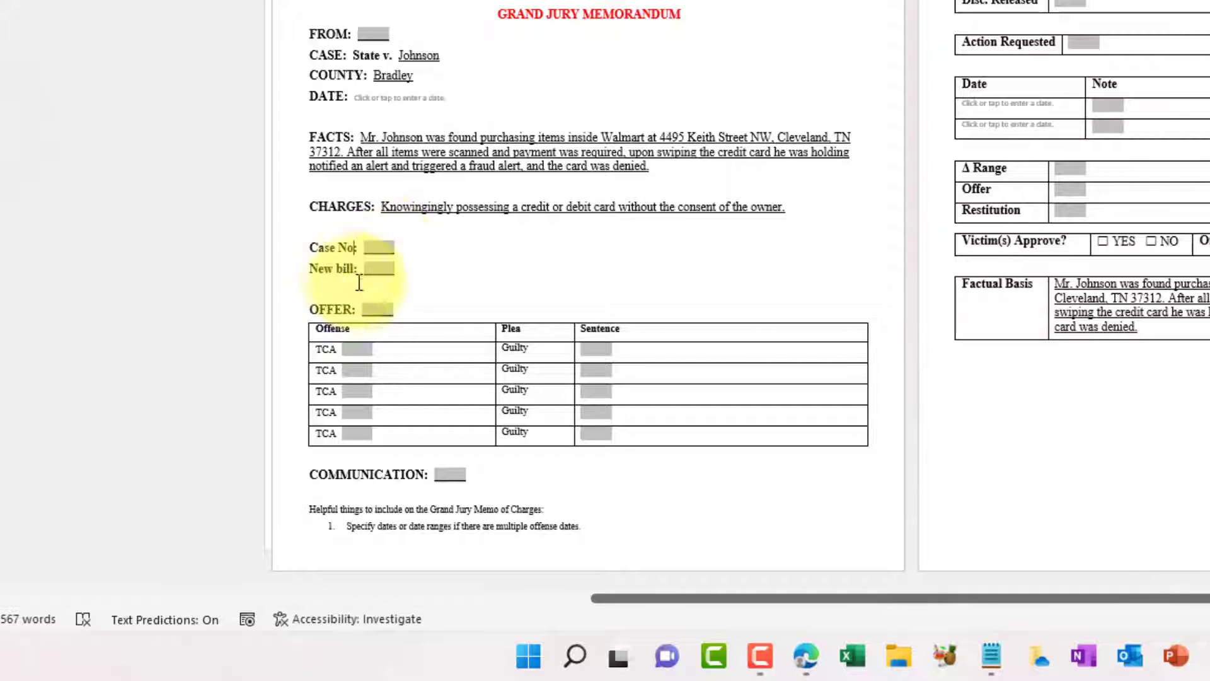
left_click_drag(309, 269, 358, 271)
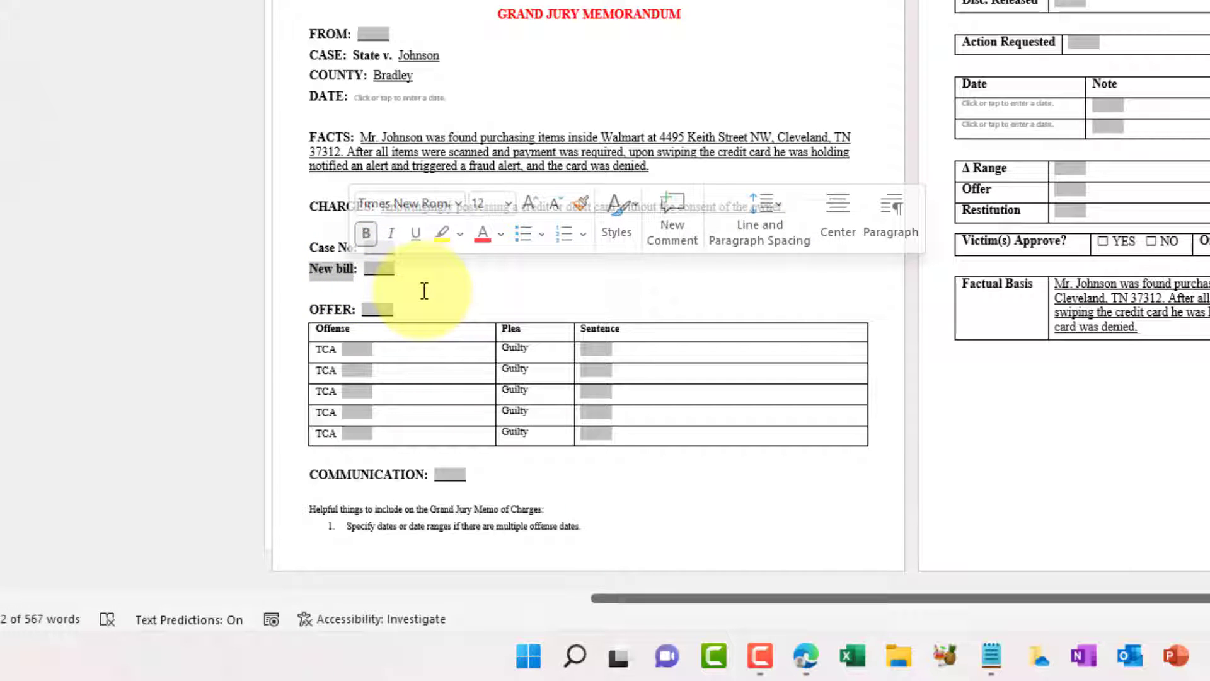
type("ADA:")
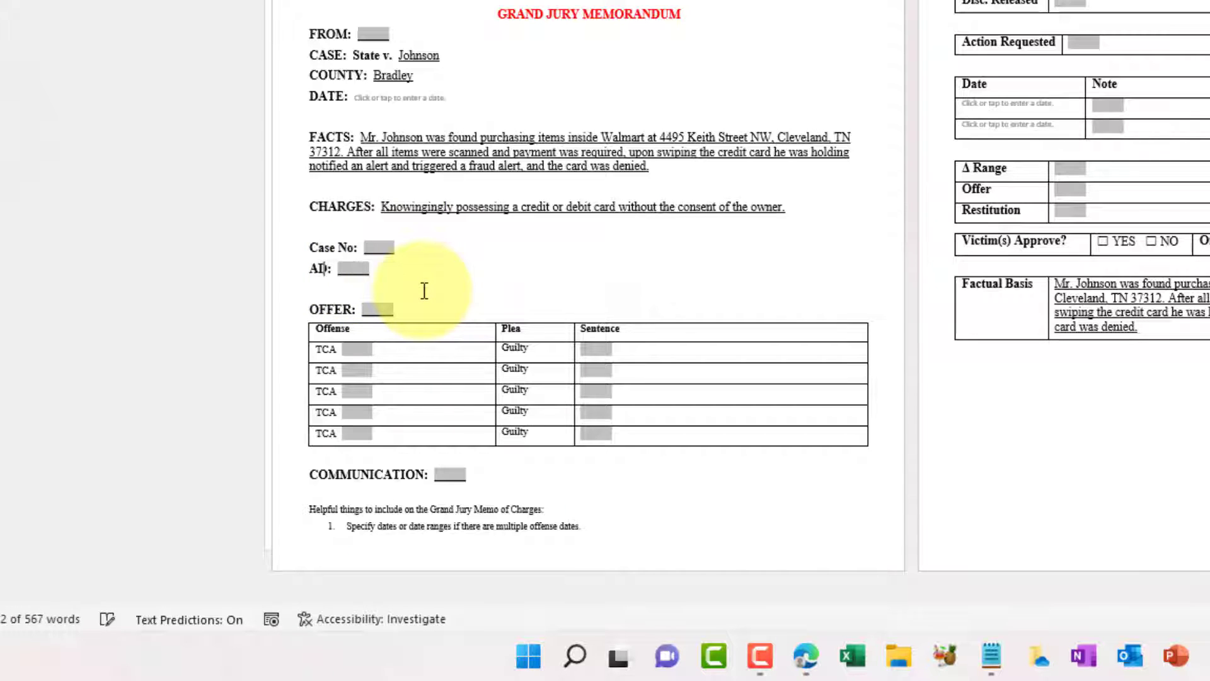
type("G")
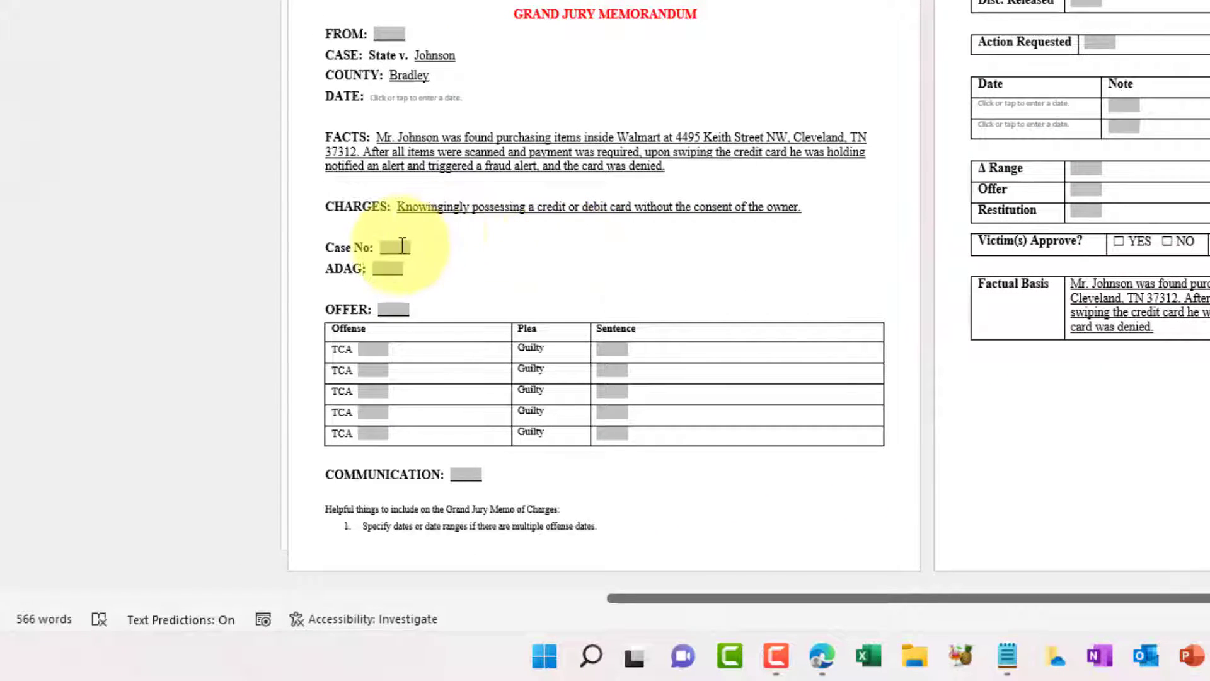
Step: Delete the Case No and ADAG placeholder fields from the memorandum
left_click(406, 253)
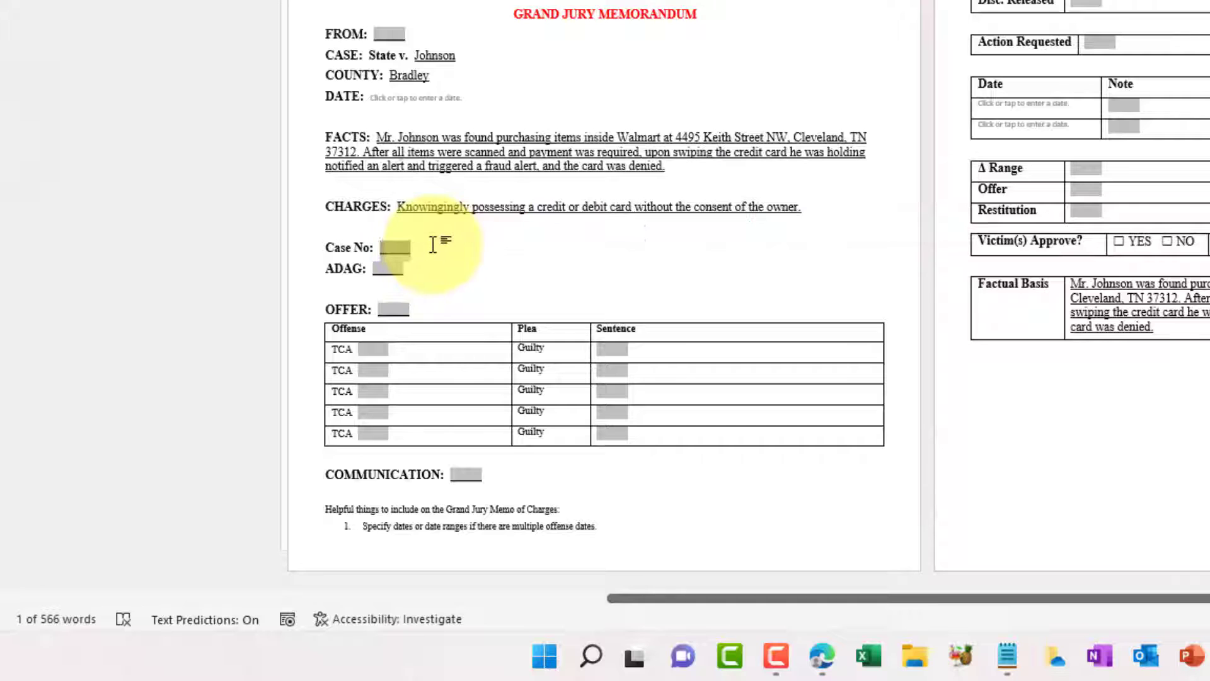
key("Delete")
left_click(418, 265)
key("Delete")
Step: Insert an underlined legacy text form field after the 'Case No:' label
left_click(385, 247)
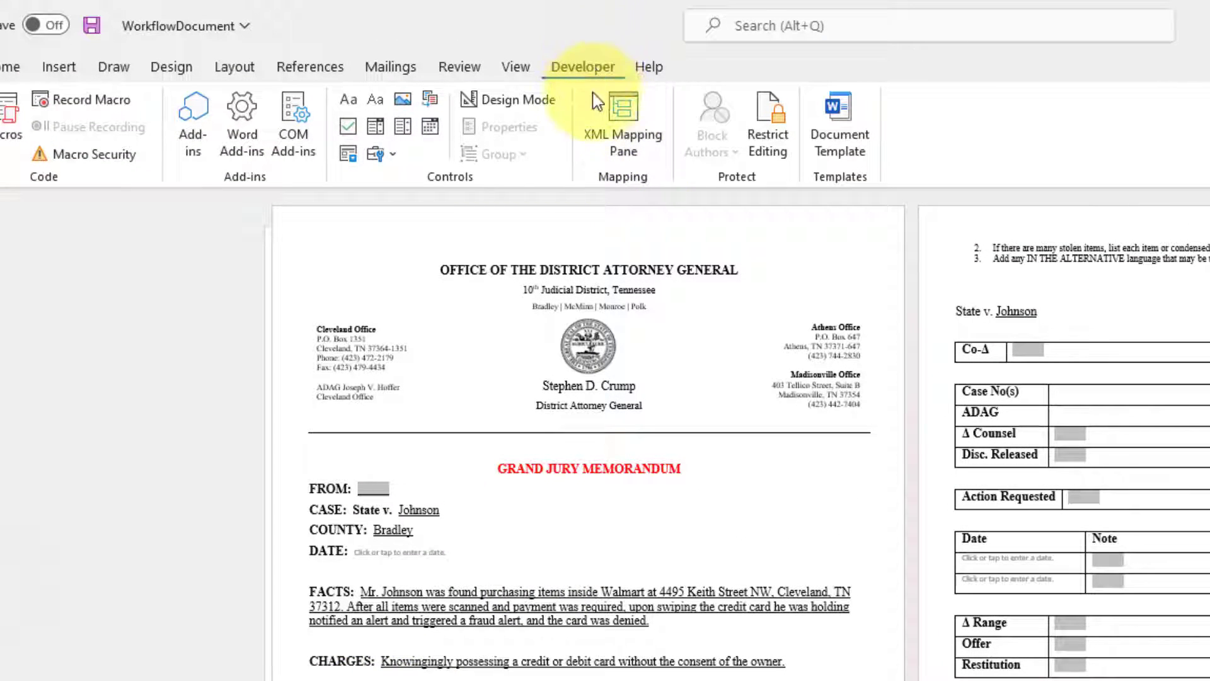
left_click(392, 155)
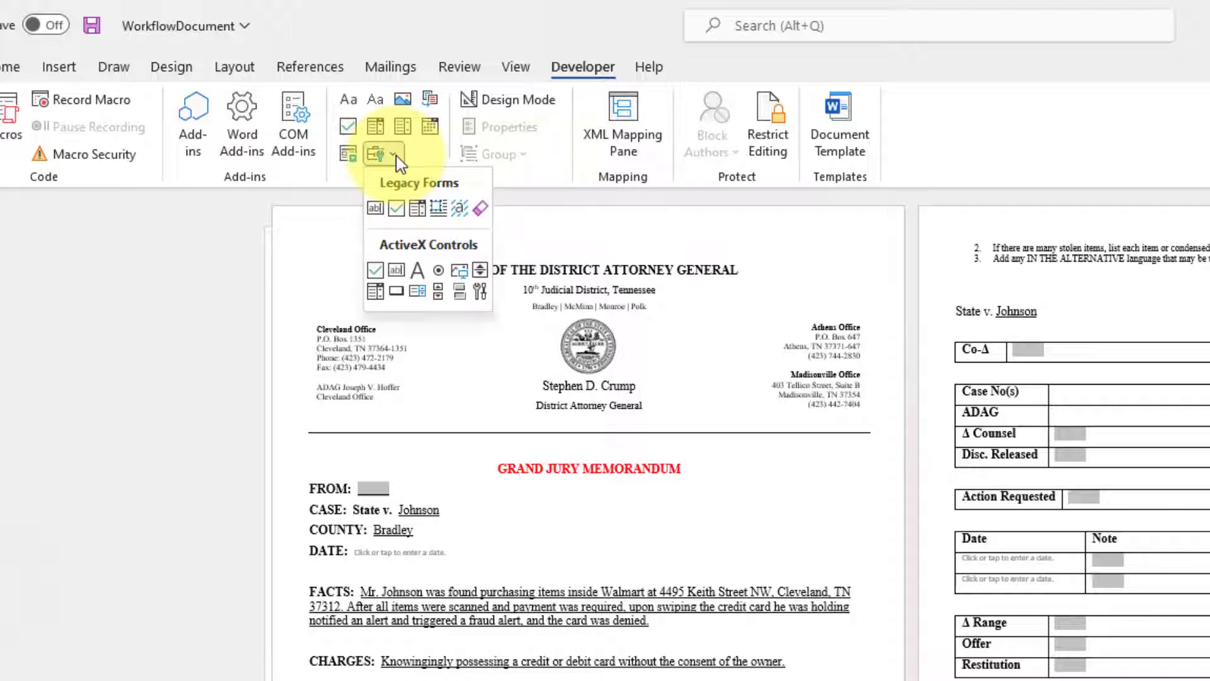
left_click(376, 209)
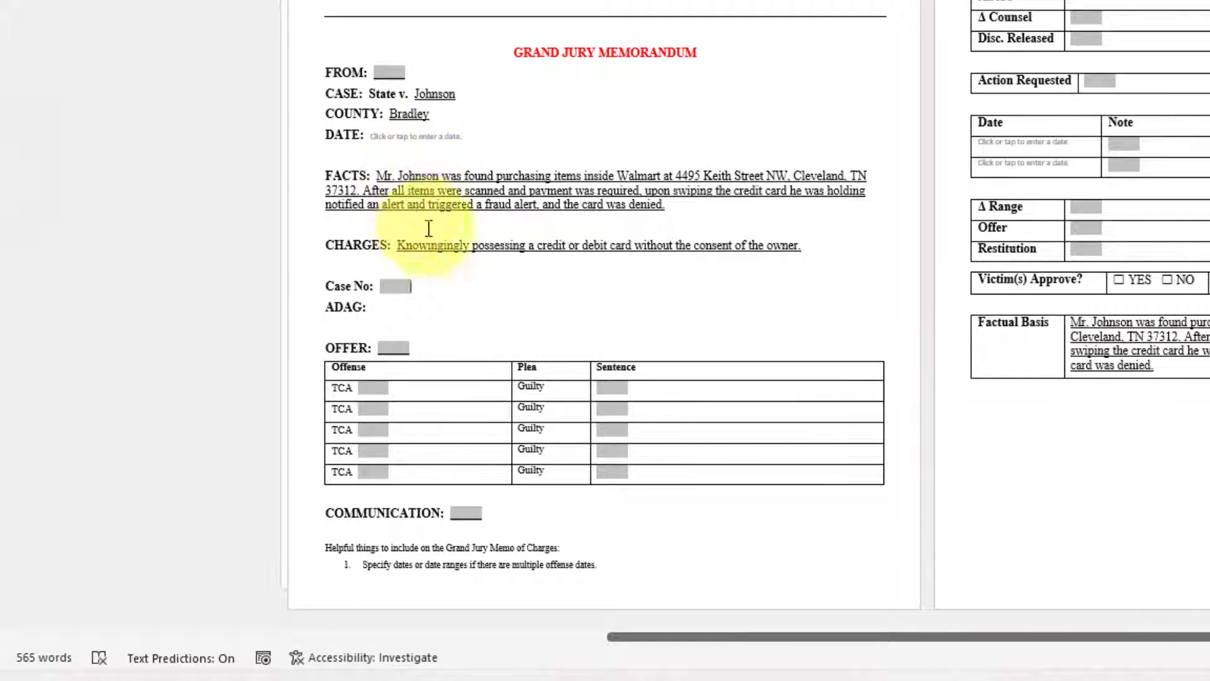
left_click(396, 287)
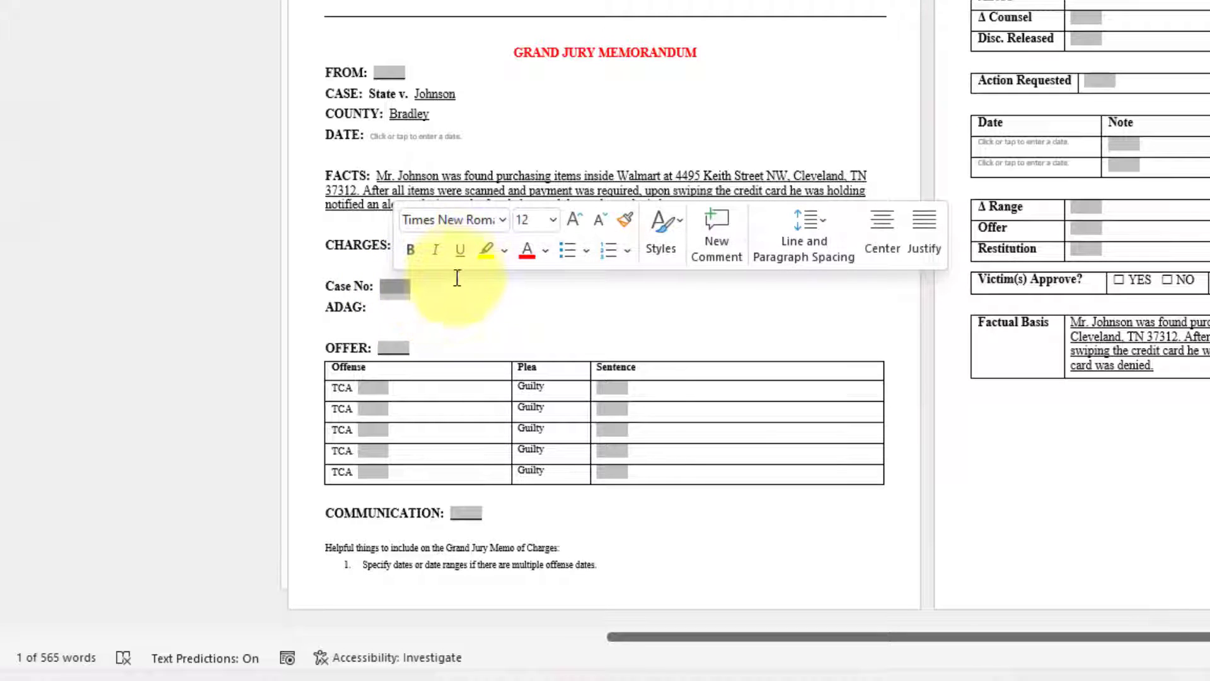
left_click(461, 250)
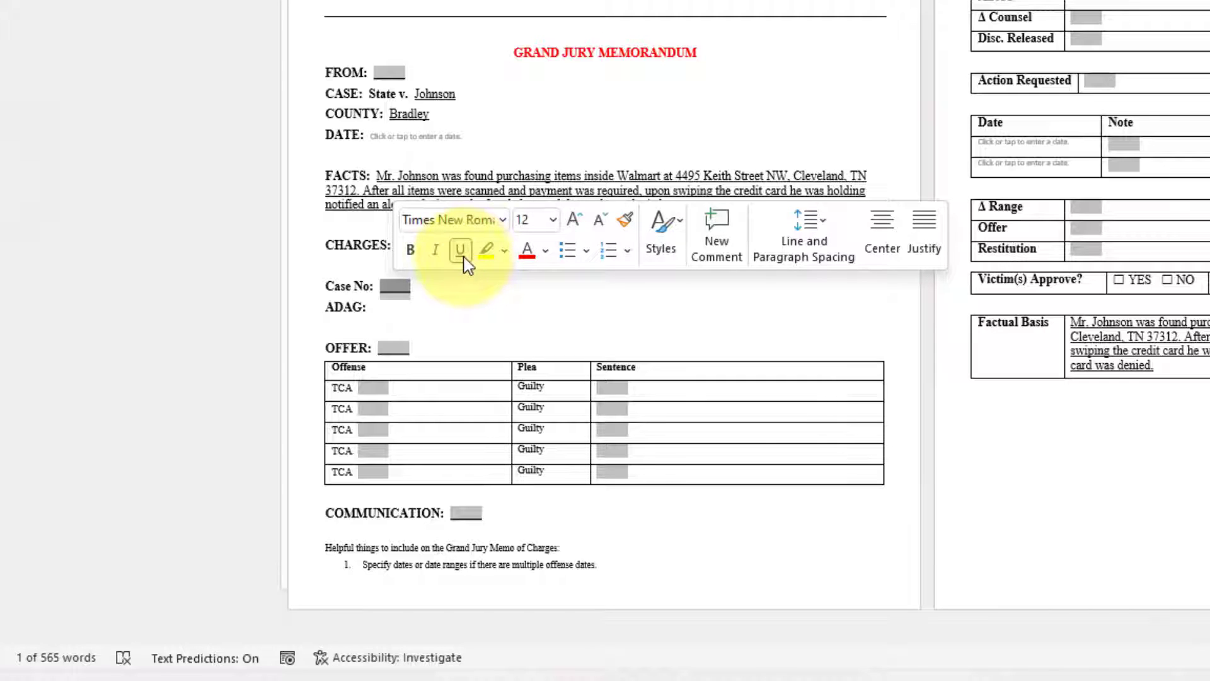
Step: Change the Case No form field's bookmark from Text2 to CaseNo and enable Calculate on exit
double_click(402, 294)
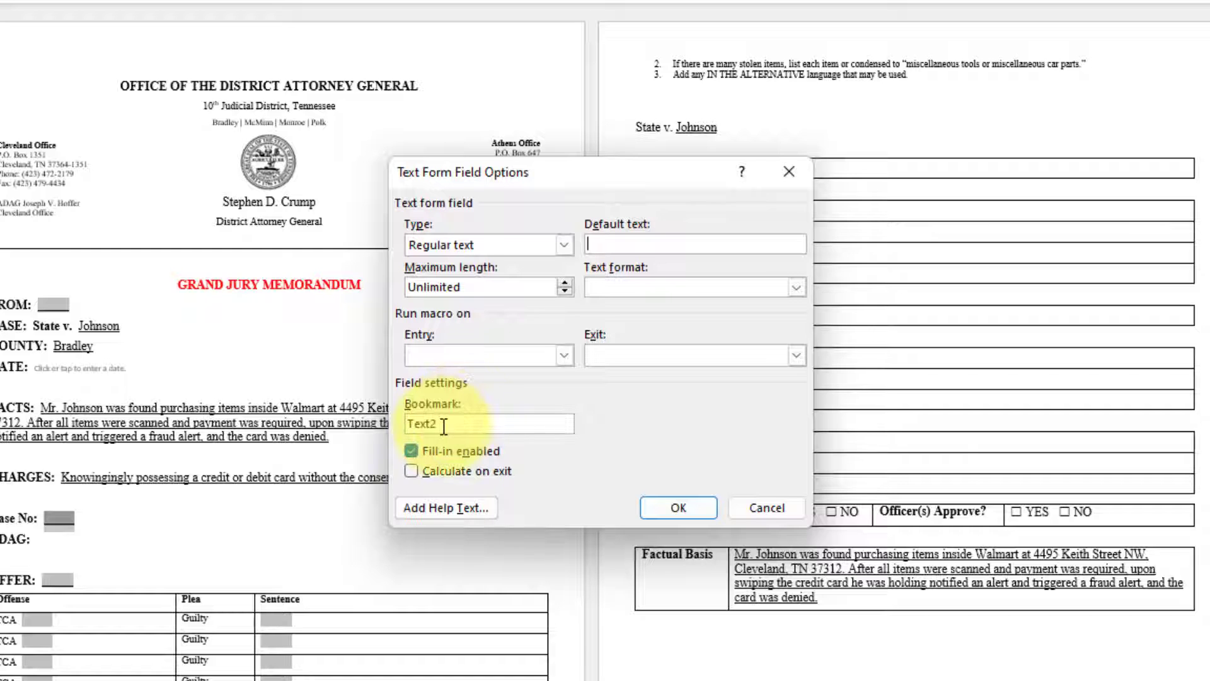
left_click_drag(629, 177, 198, 134)
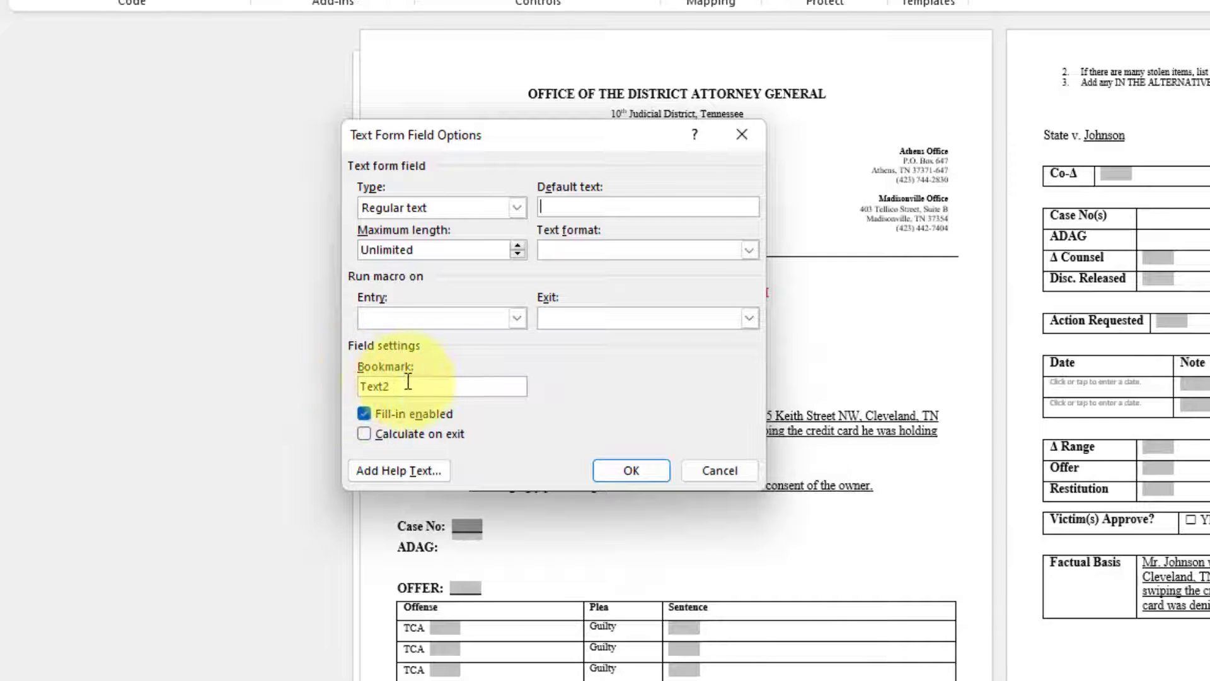
left_click_drag(421, 386, 361, 386)
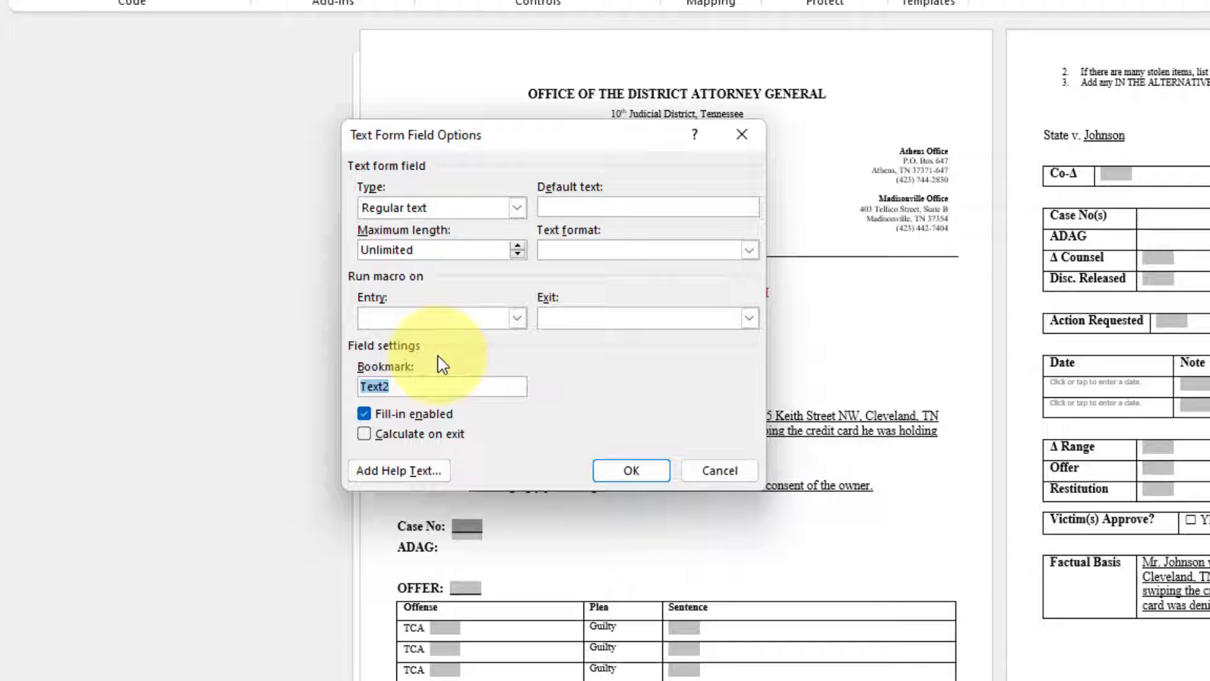
type("CaseNo")
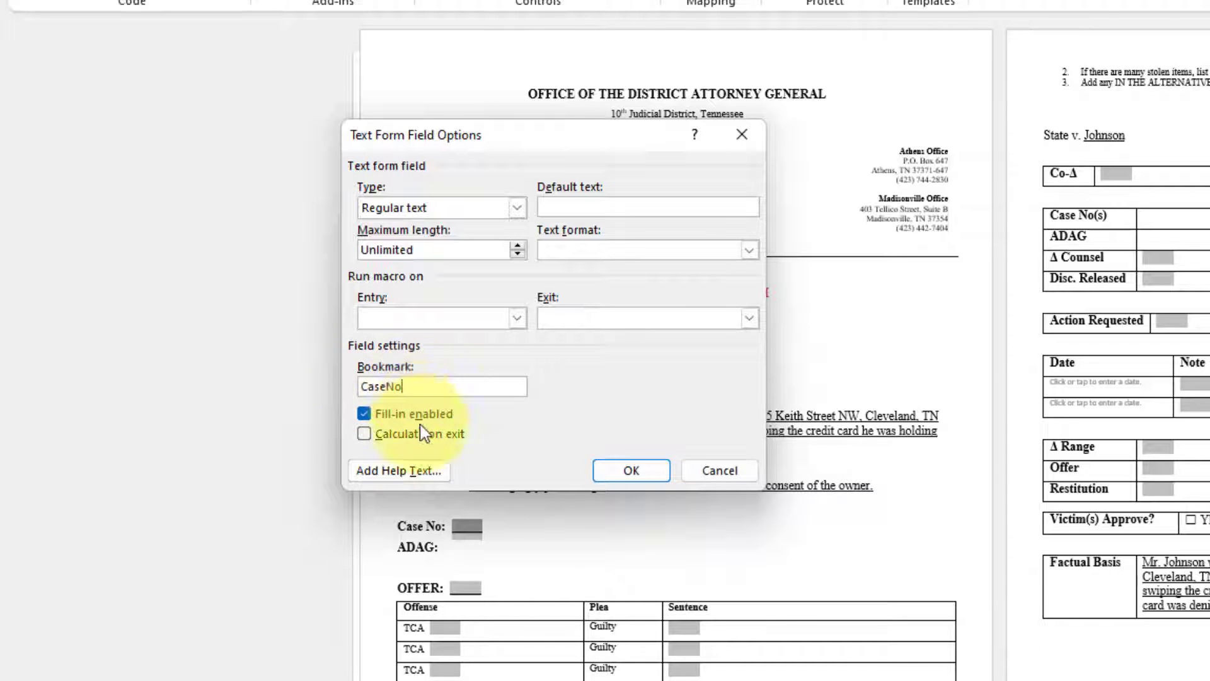
left_click(366, 434)
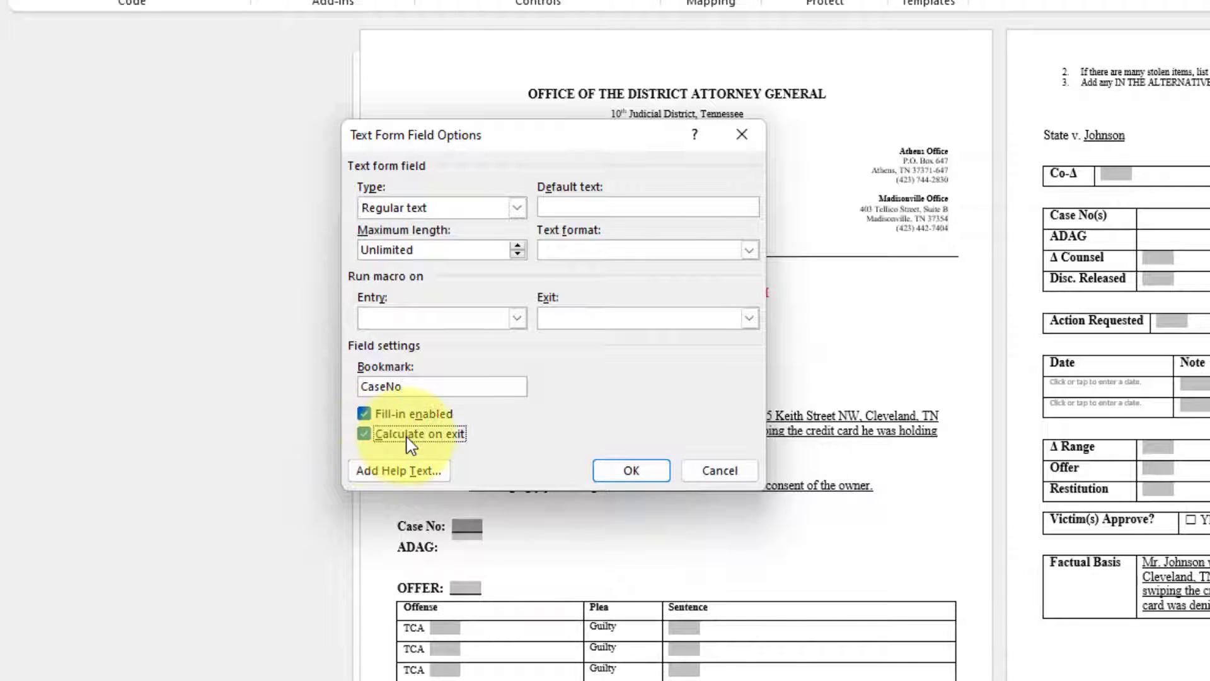
left_click(612, 471)
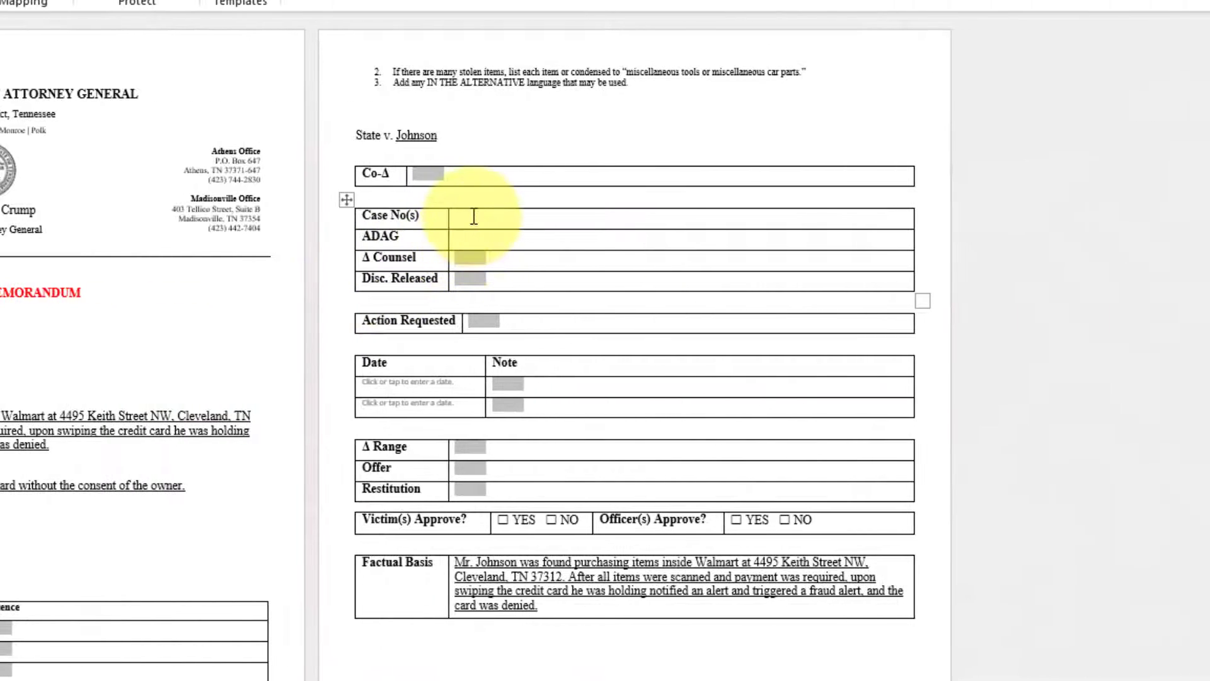
Step: Insert a { REF CaseNo } field code in the empty page-3 Case No(s) cell
left_click(474, 216)
type("REF")
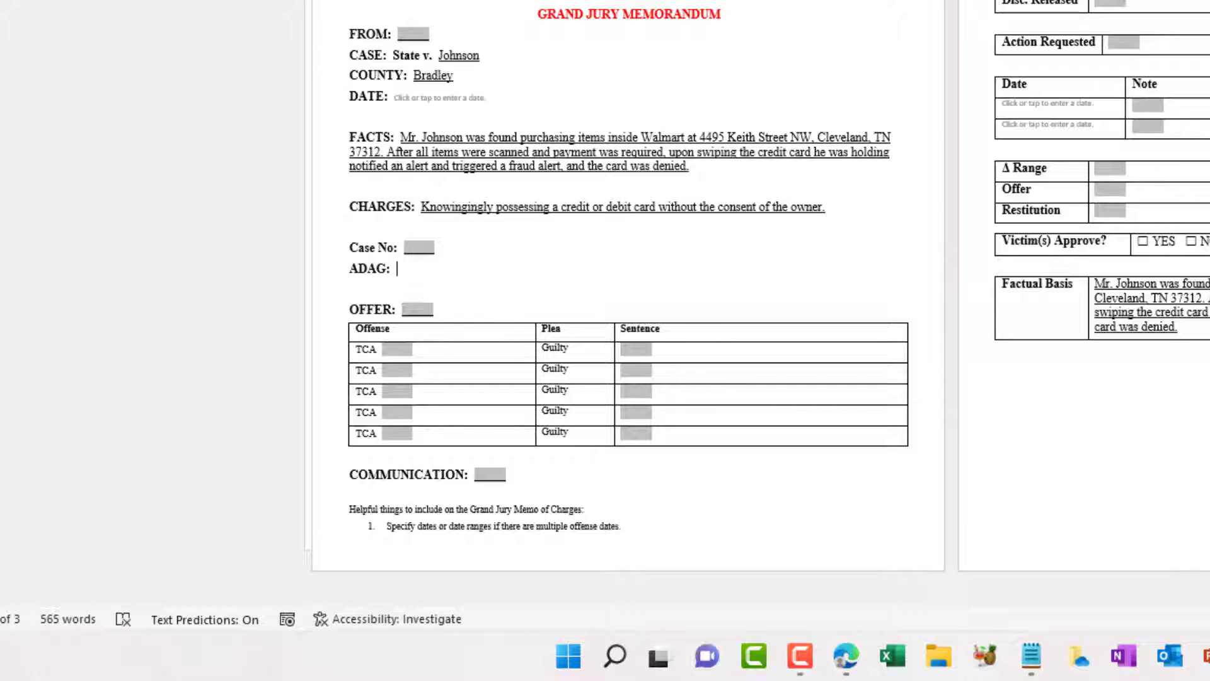
Step: Paste a form field after 'ADAG:', rename its bookmark from Text2 to ADAG, and enable Calculate on exit
key("ctrl+v")
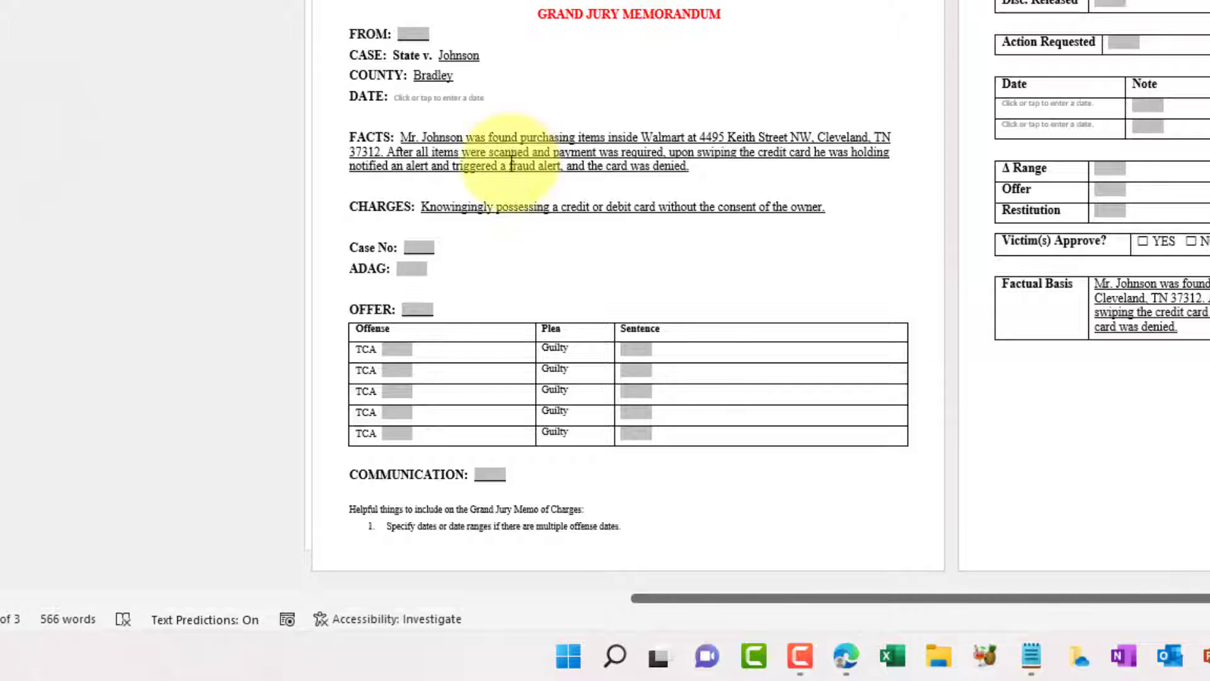
double_click(413, 271)
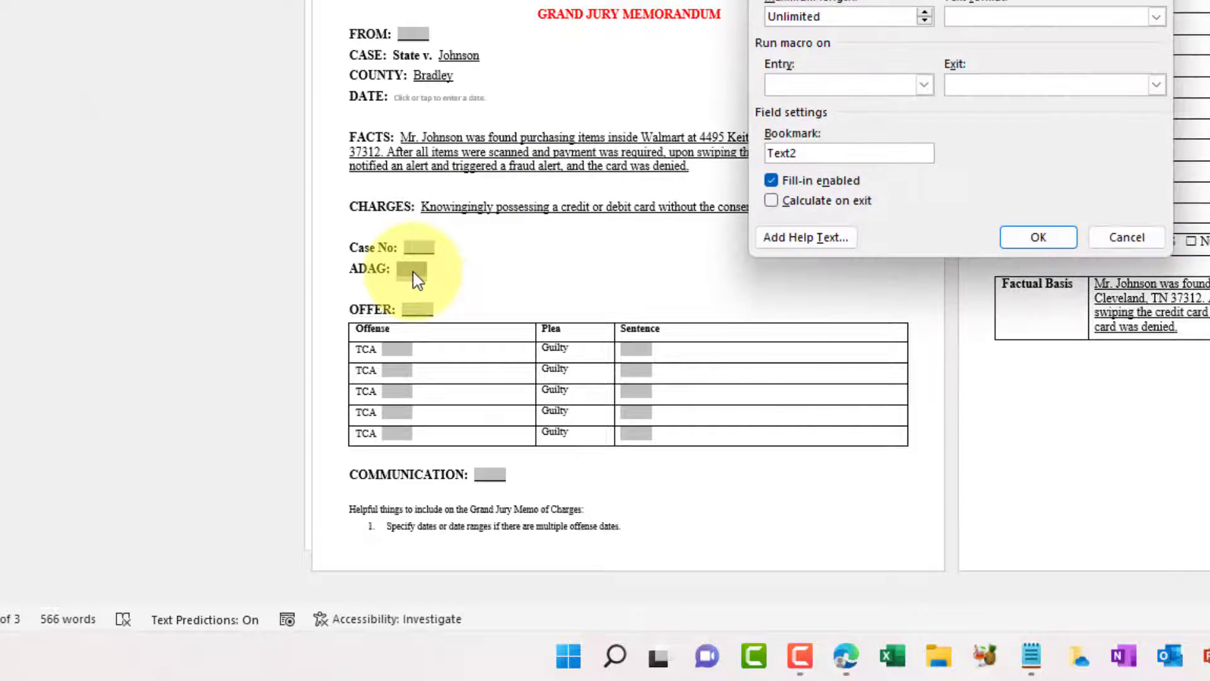
left_click(1137, 245)
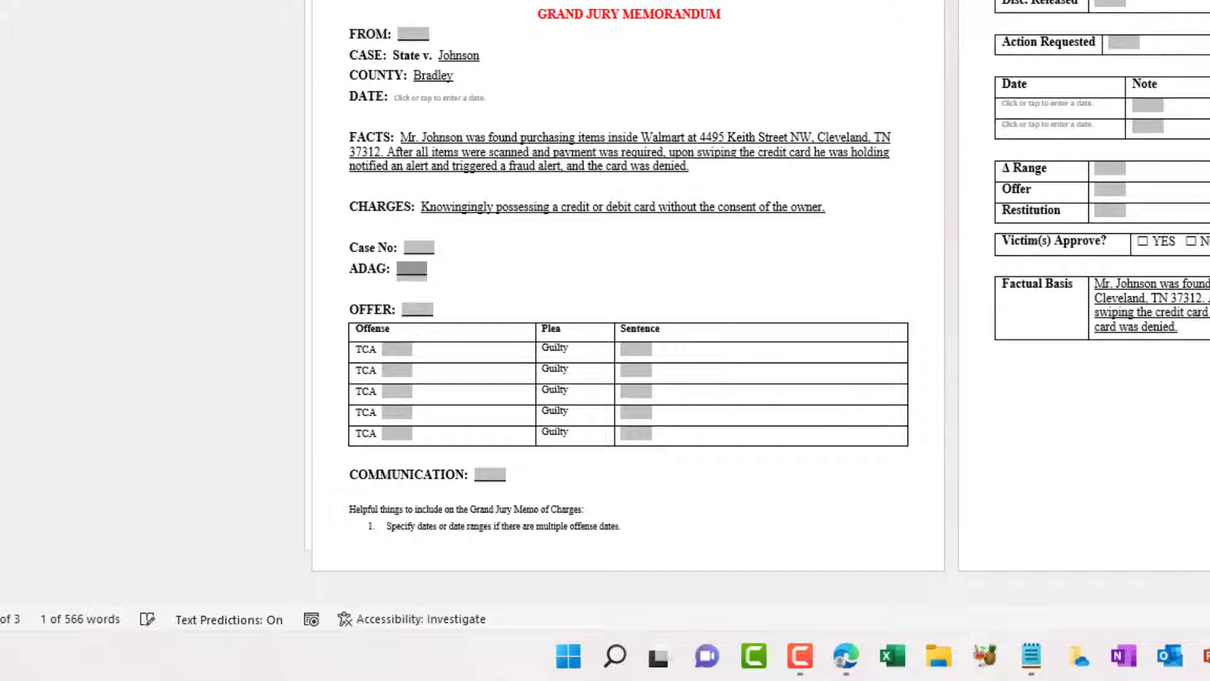
double_click(416, 274)
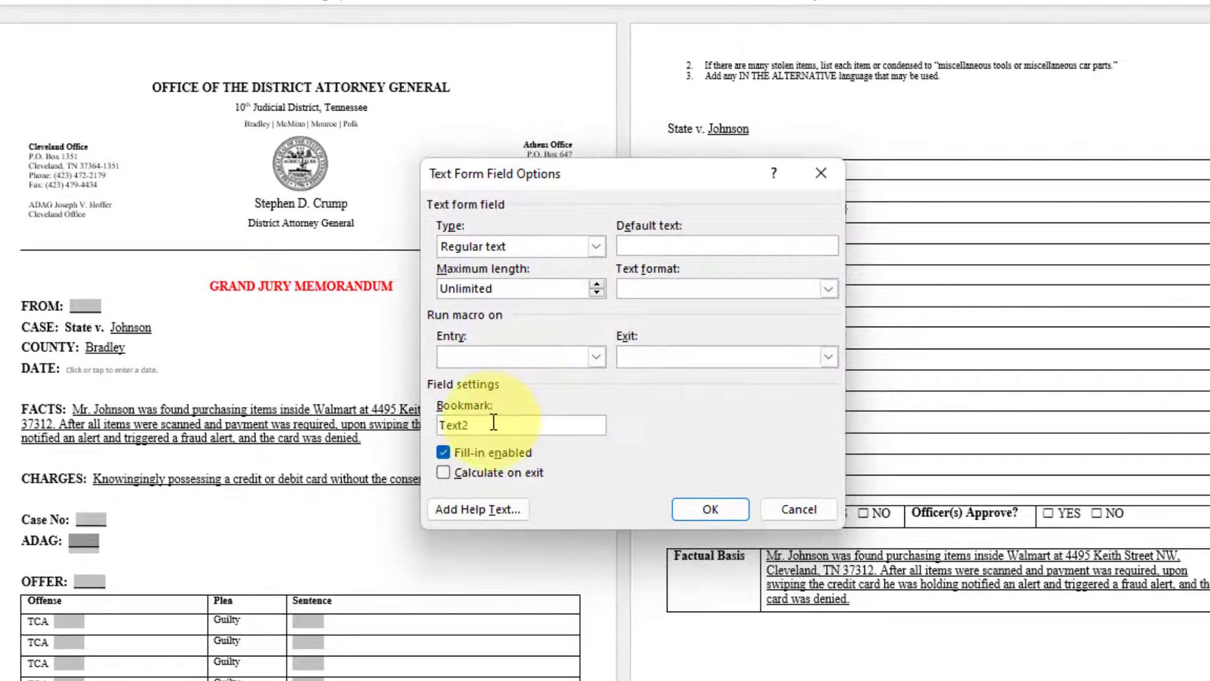
left_click_drag(529, 424, 435, 426)
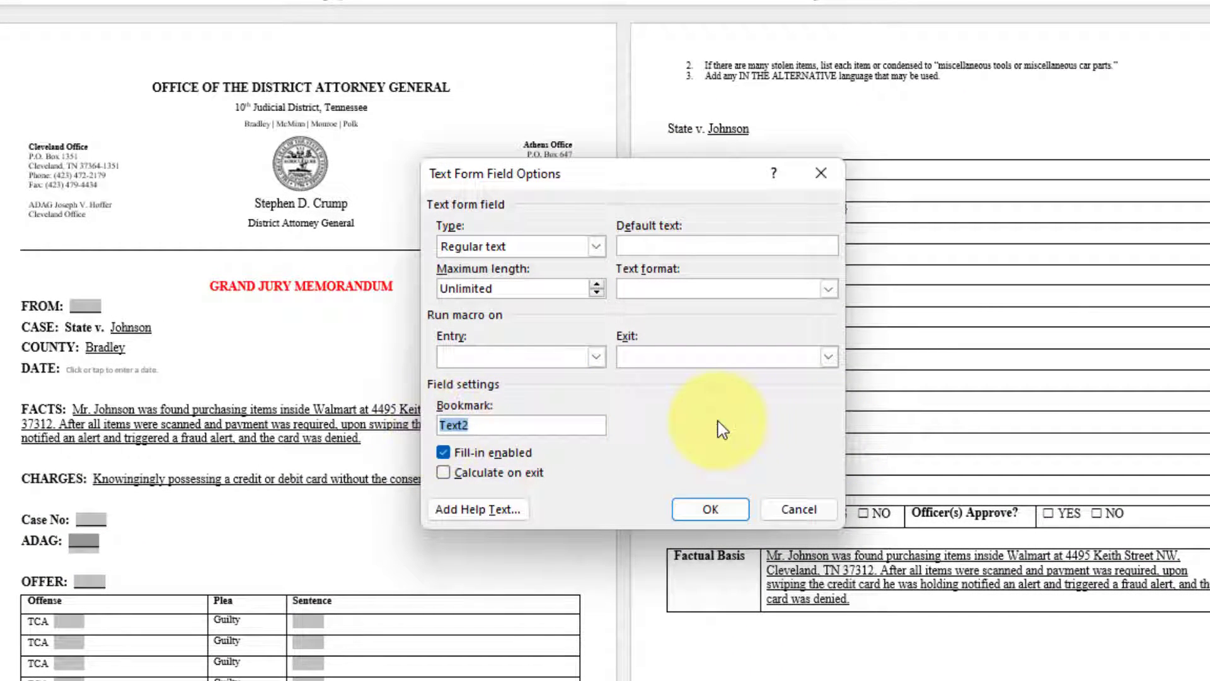
type("ADAG")
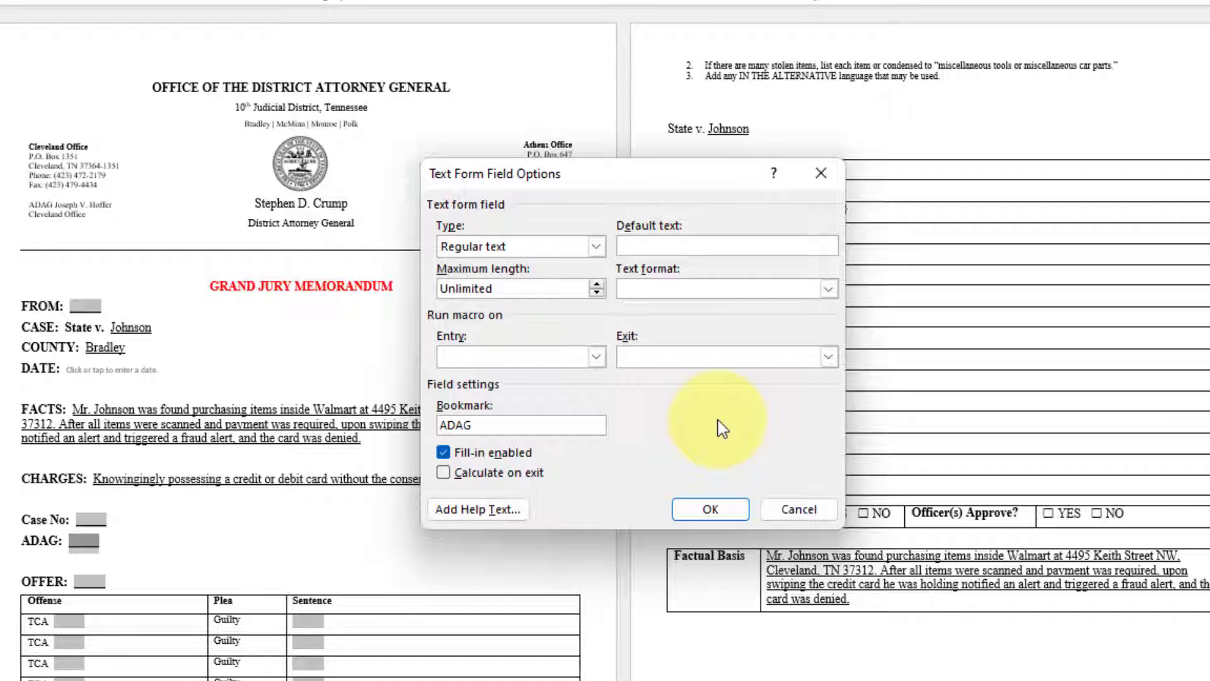
left_click(520, 474)
left_click(710, 509)
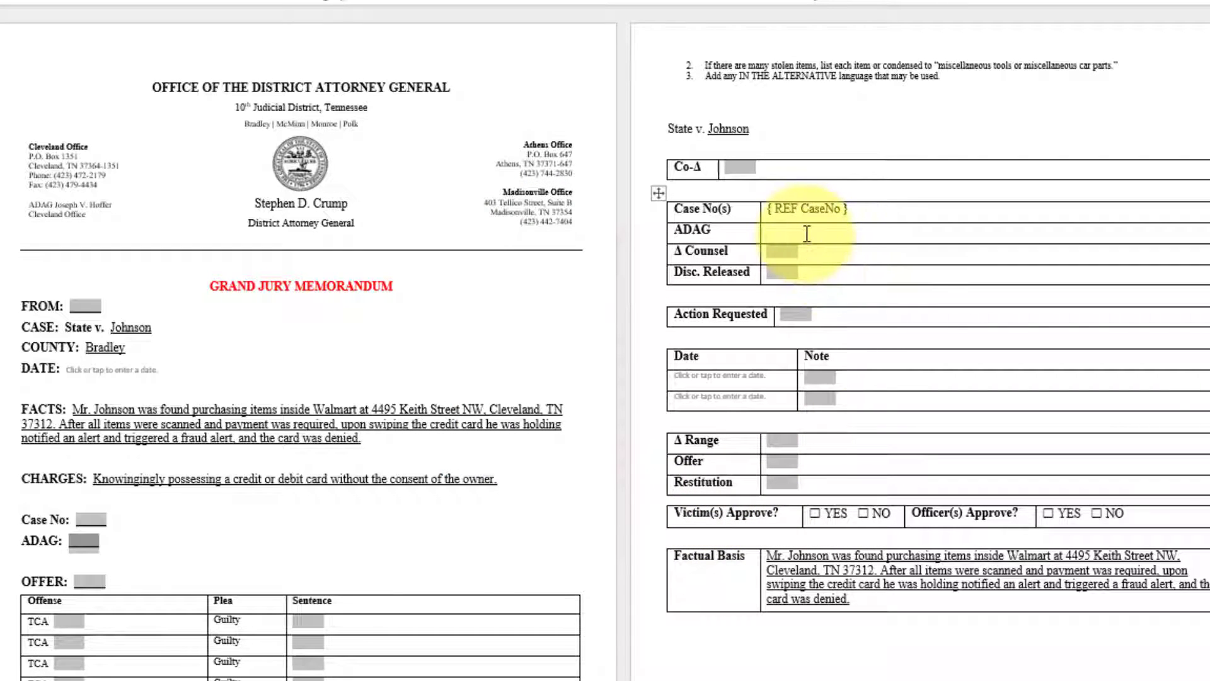
Step: Insert an empty field in the page-two ADAG cell to hold REF ADAG
left_click(807, 233)
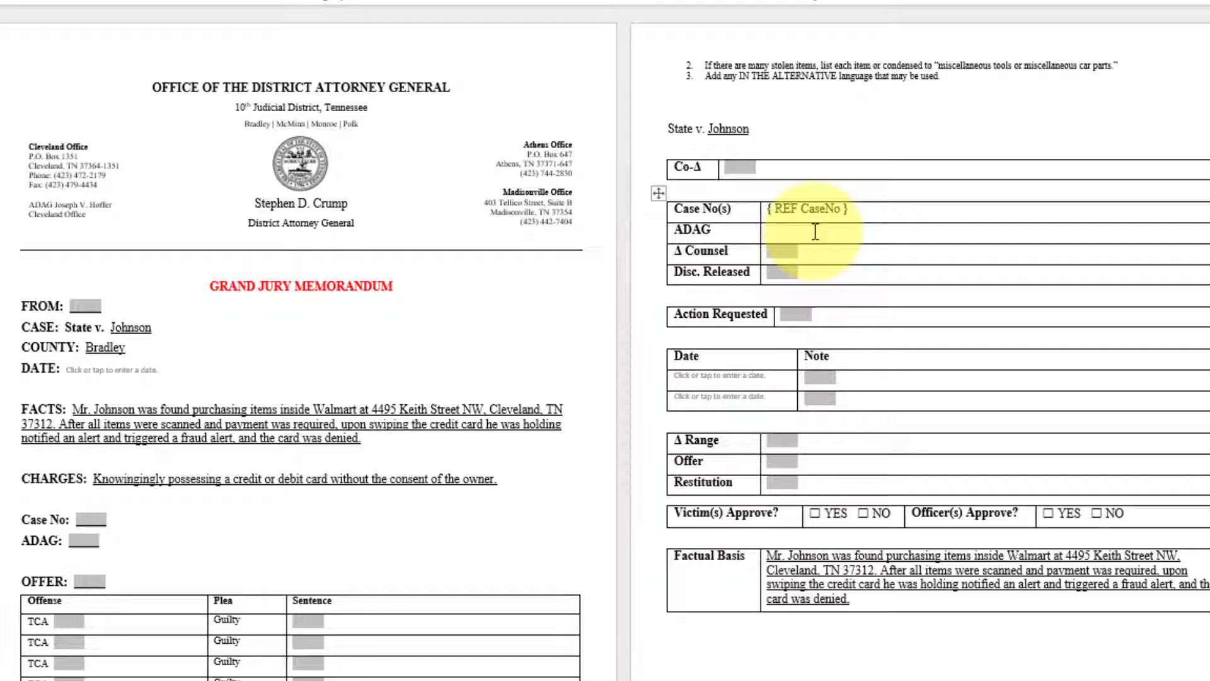
key("ctrl+F9")
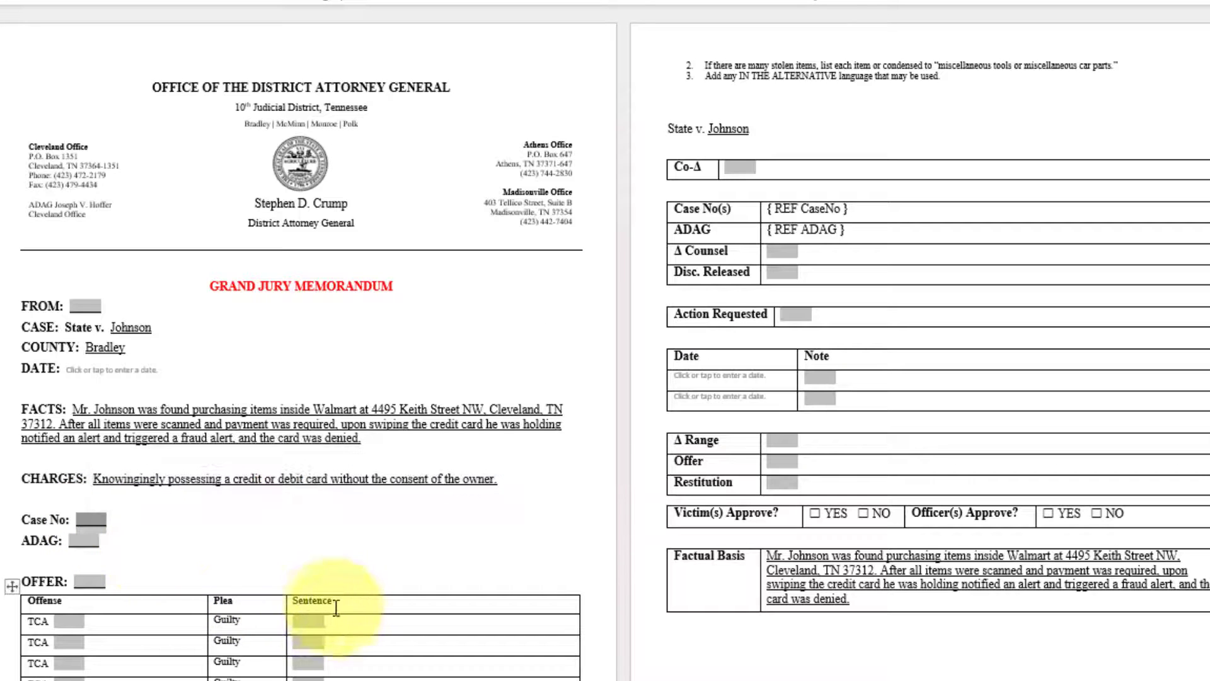
Step: Restrict document editing to Filling in forms only, allowing only that type of editing
left_click(337, 621)
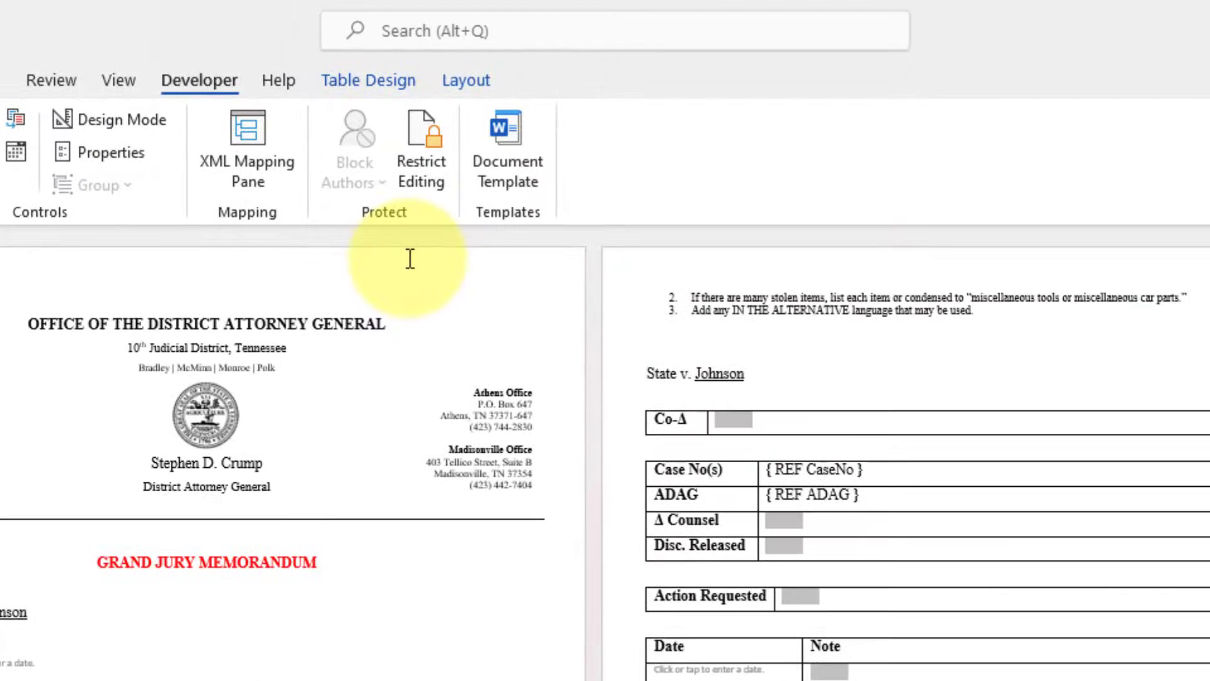
left_click(429, 180)
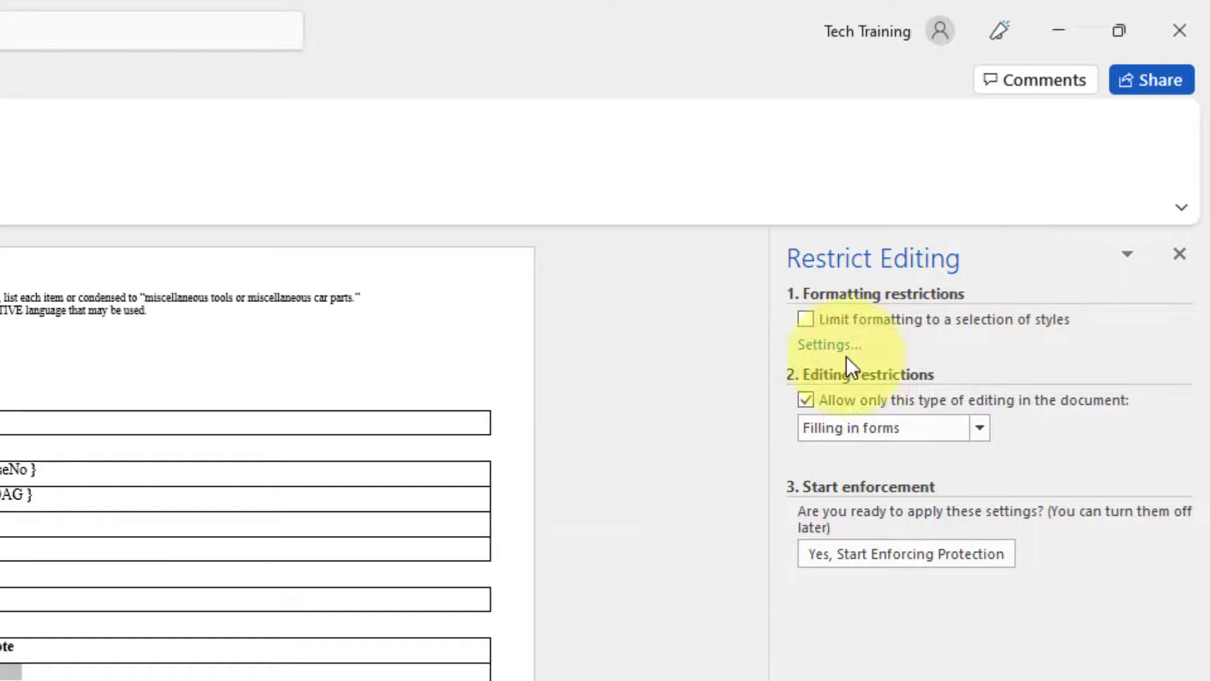
left_click(981, 426)
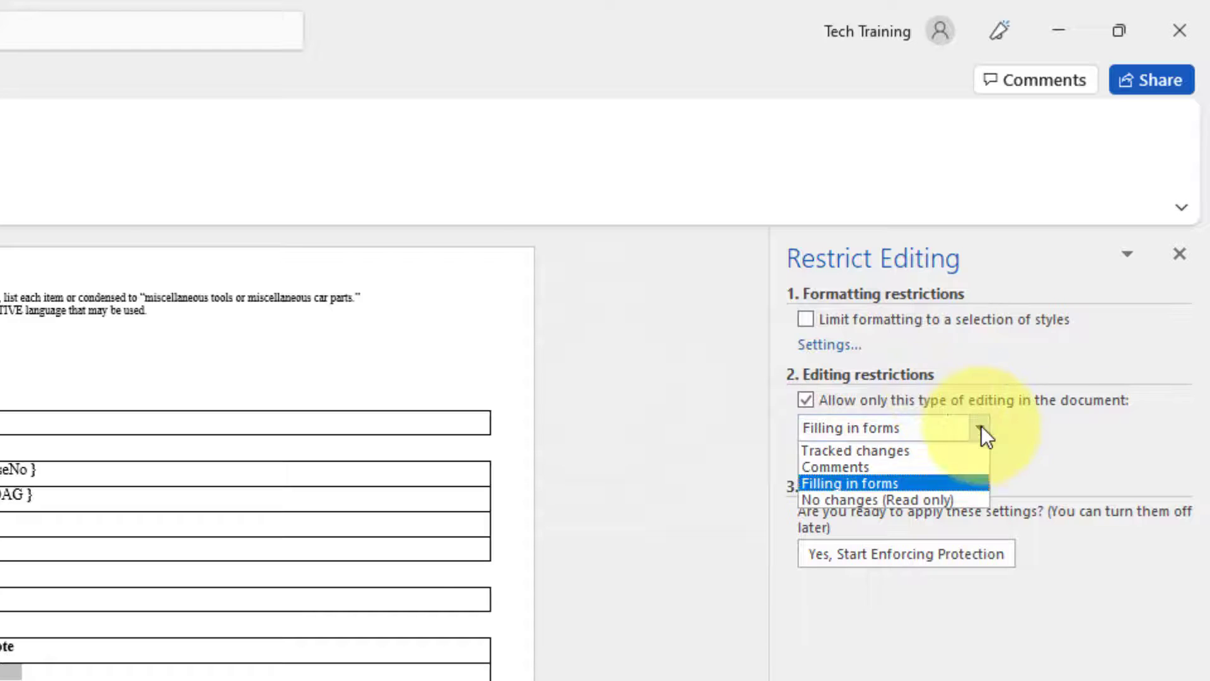
left_click(1028, 436)
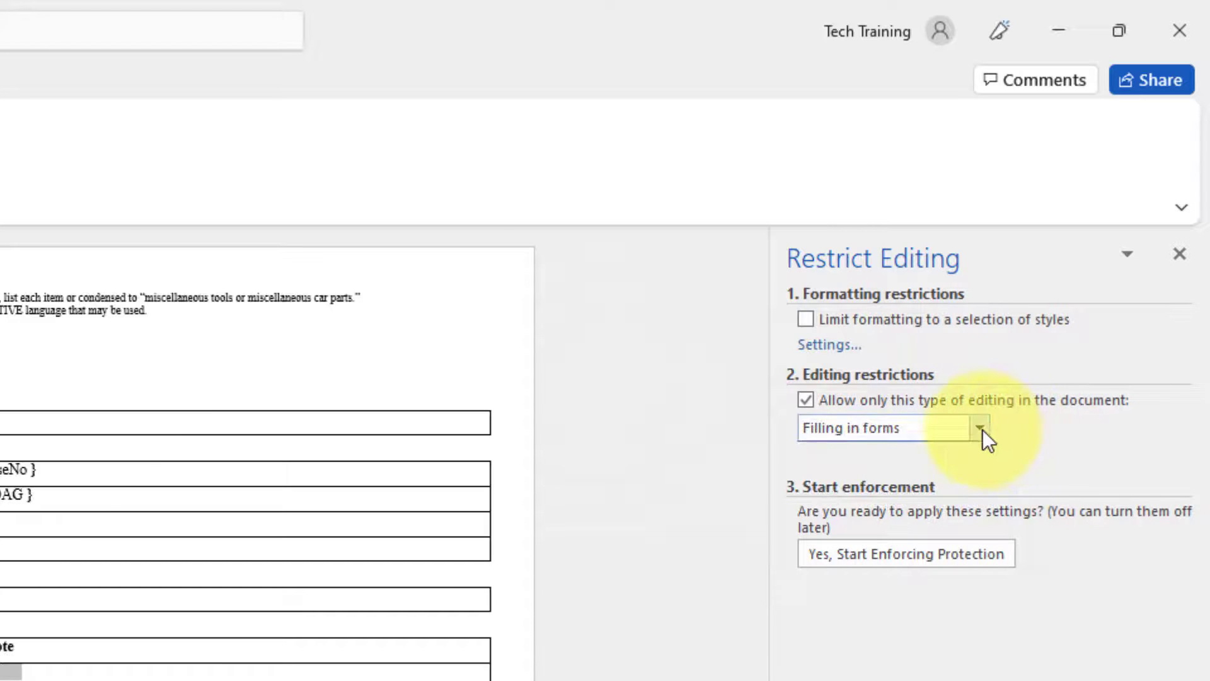
left_click(980, 428)
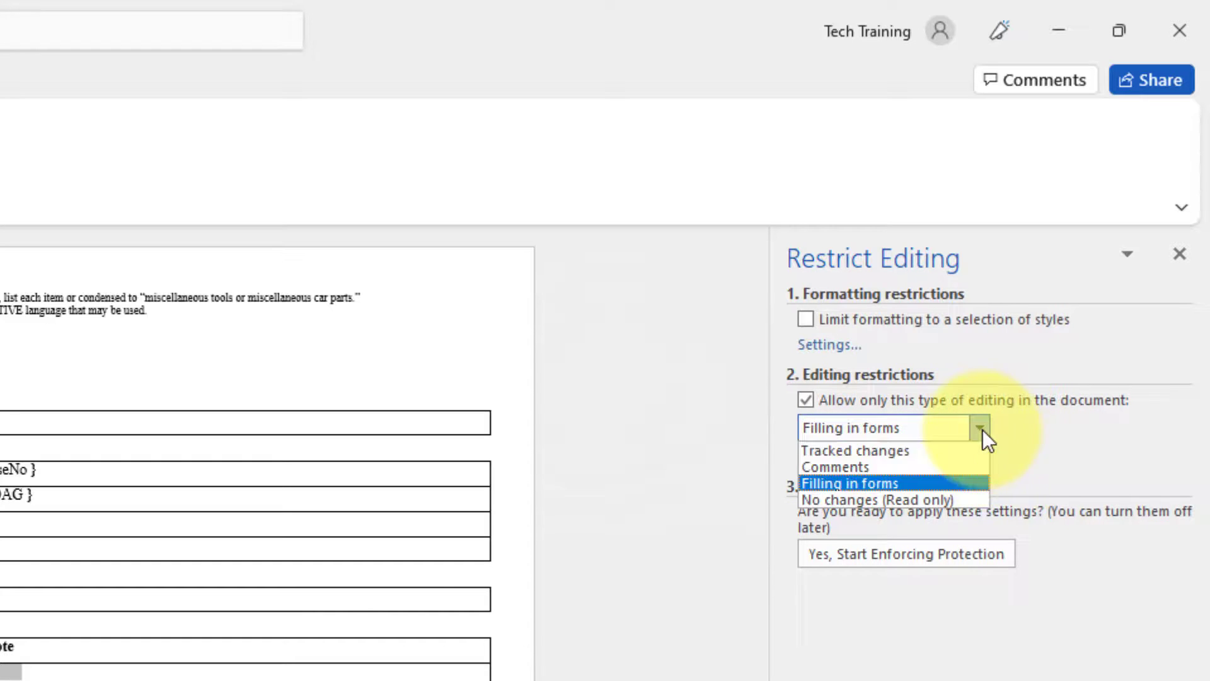
left_click(864, 484)
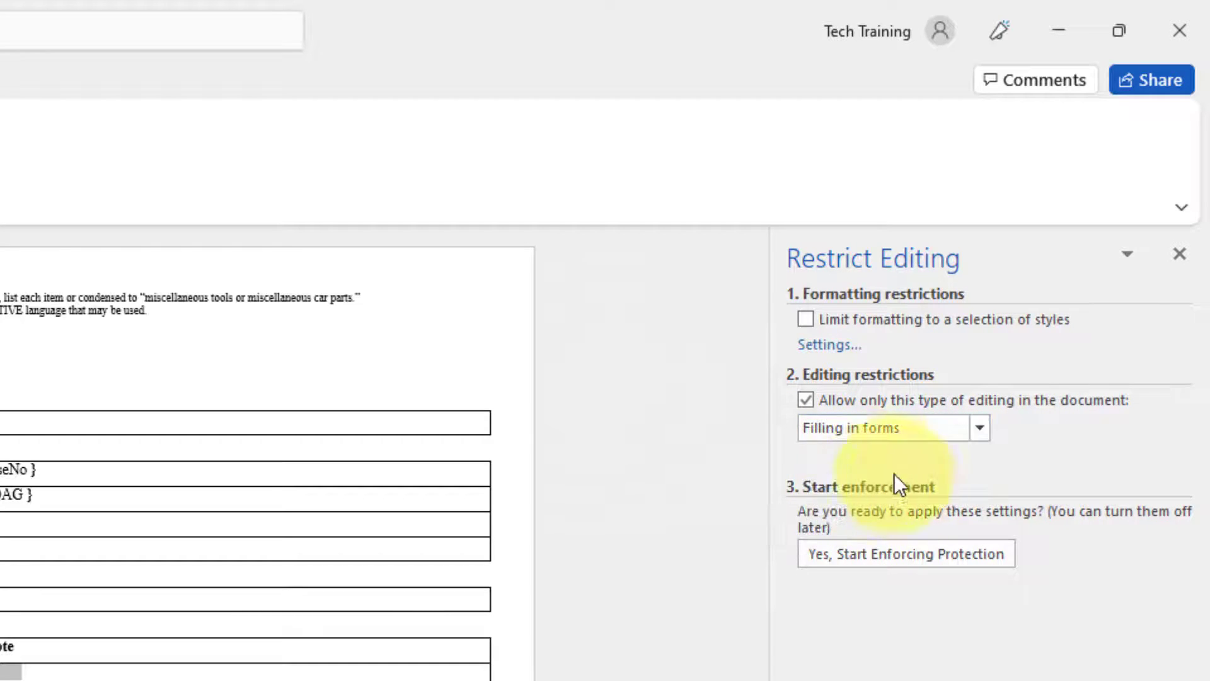
left_click(809, 402)
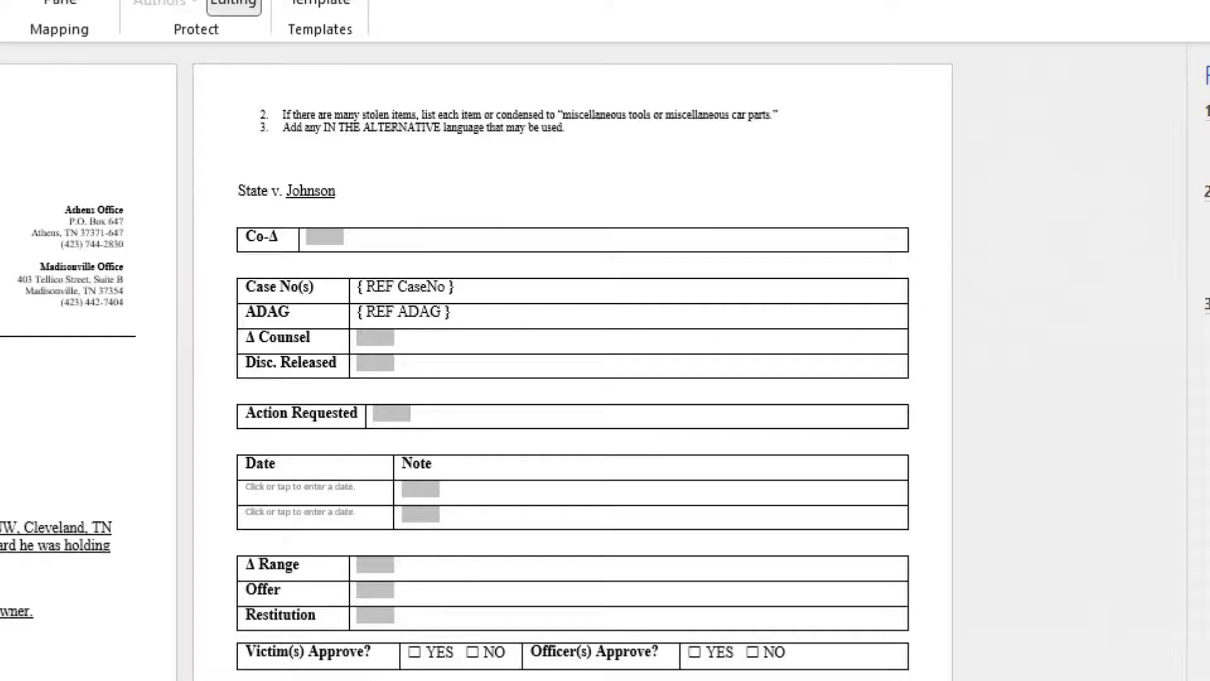
Step: Start enforcing the forms protection, leaving the password empty
left_click(1203, 353)
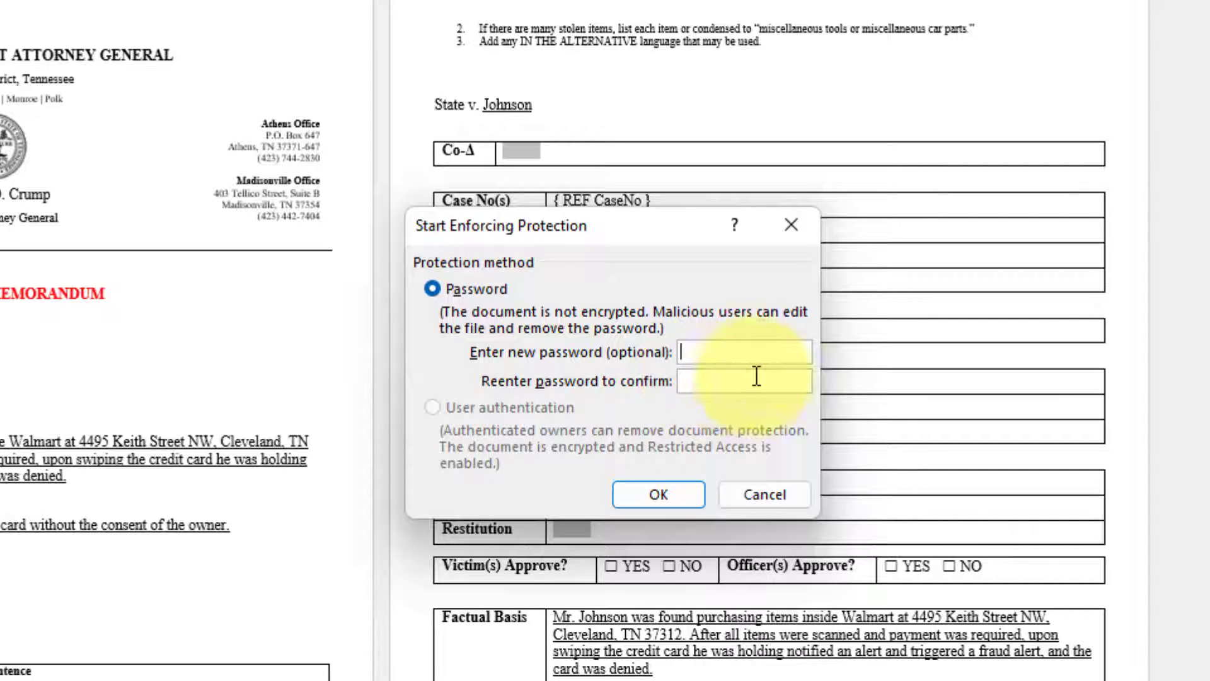
left_click(684, 493)
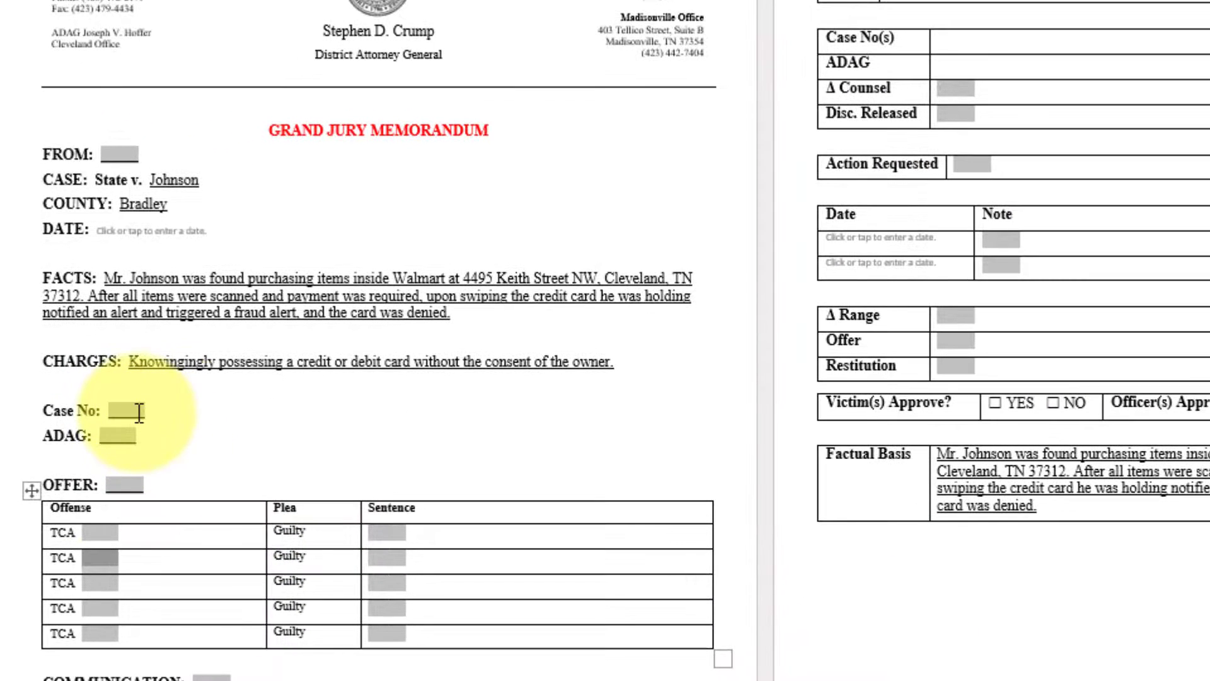
Step: Enter a test case-number string into the Case No form field
left_click(139, 412)
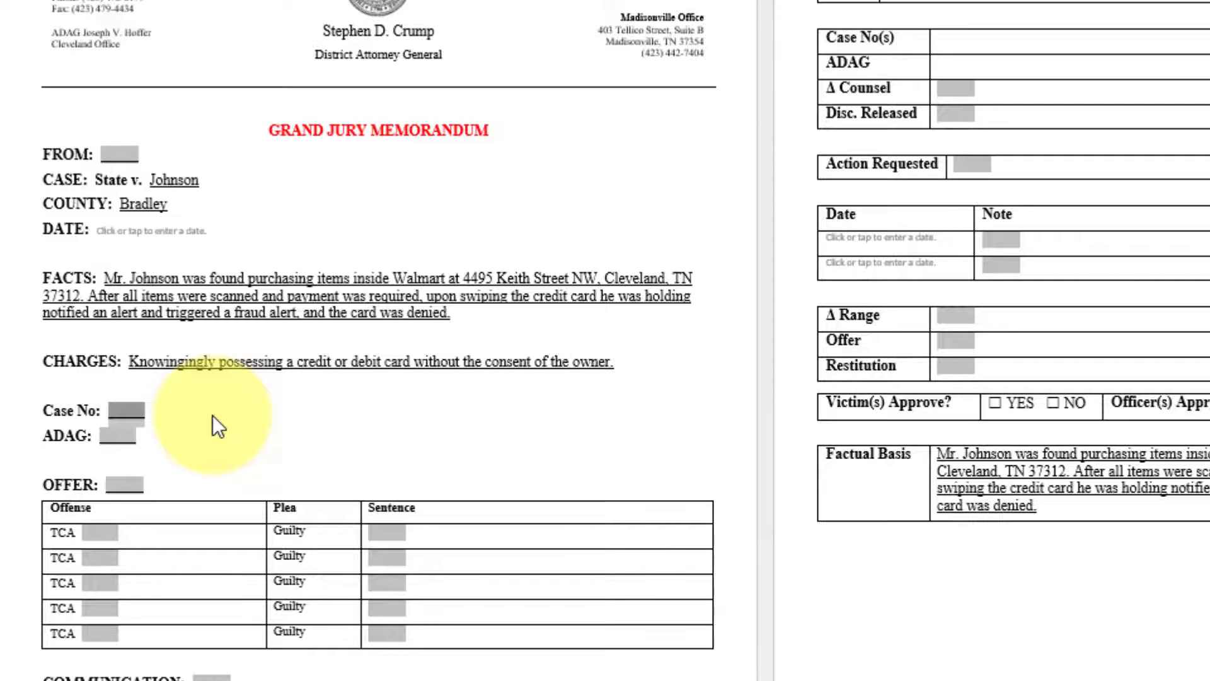
type("1KKNKKJLJEJJEIJVBBWNNJXJJSJJB588294")
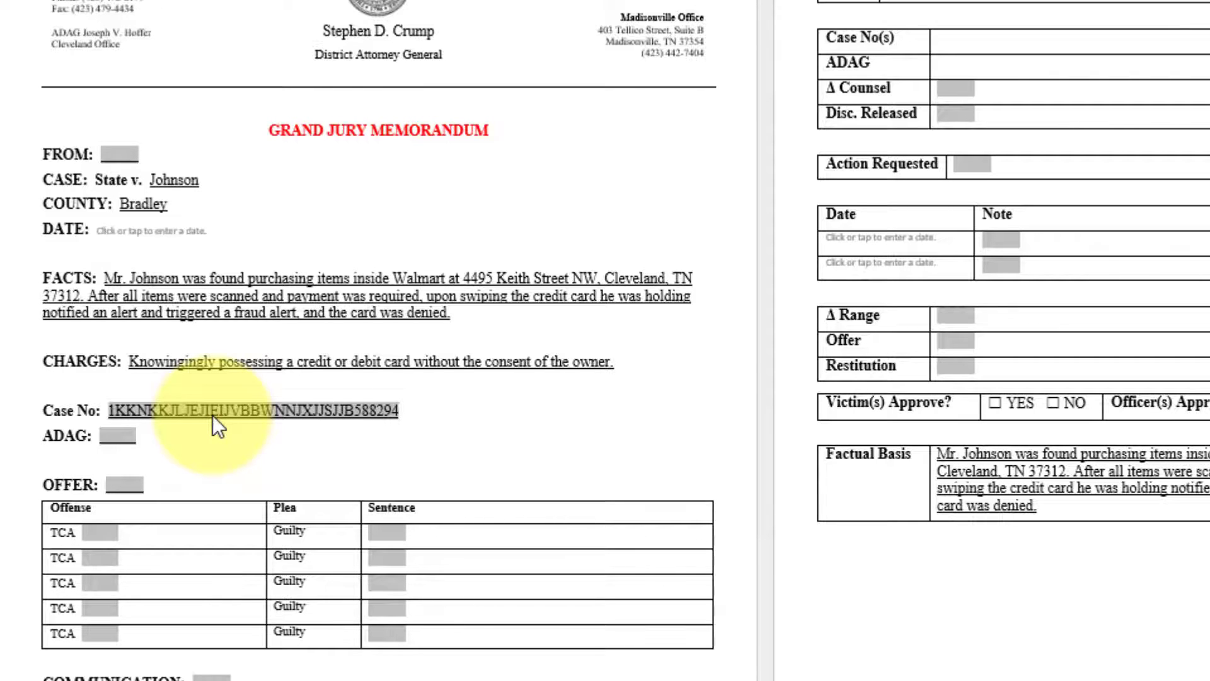
key("Tab")
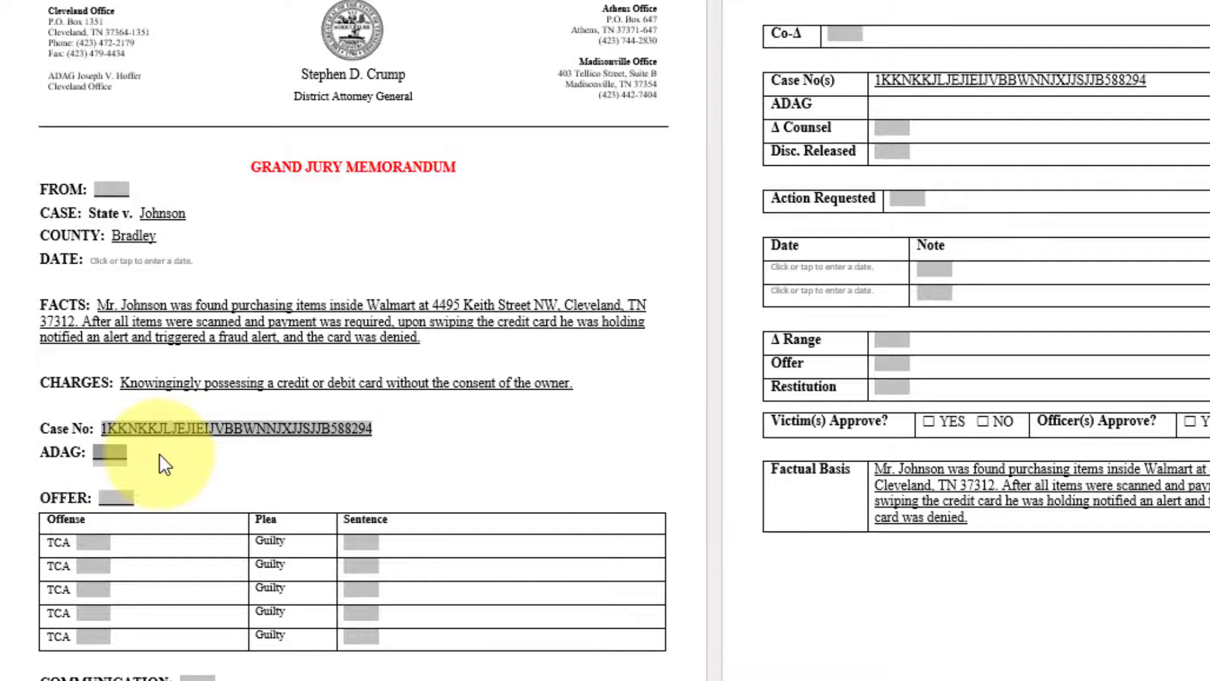
Step: Type 'Assistant District Attorney General' followed by the attorney's name into the ADAG field
type("Assistant District At")
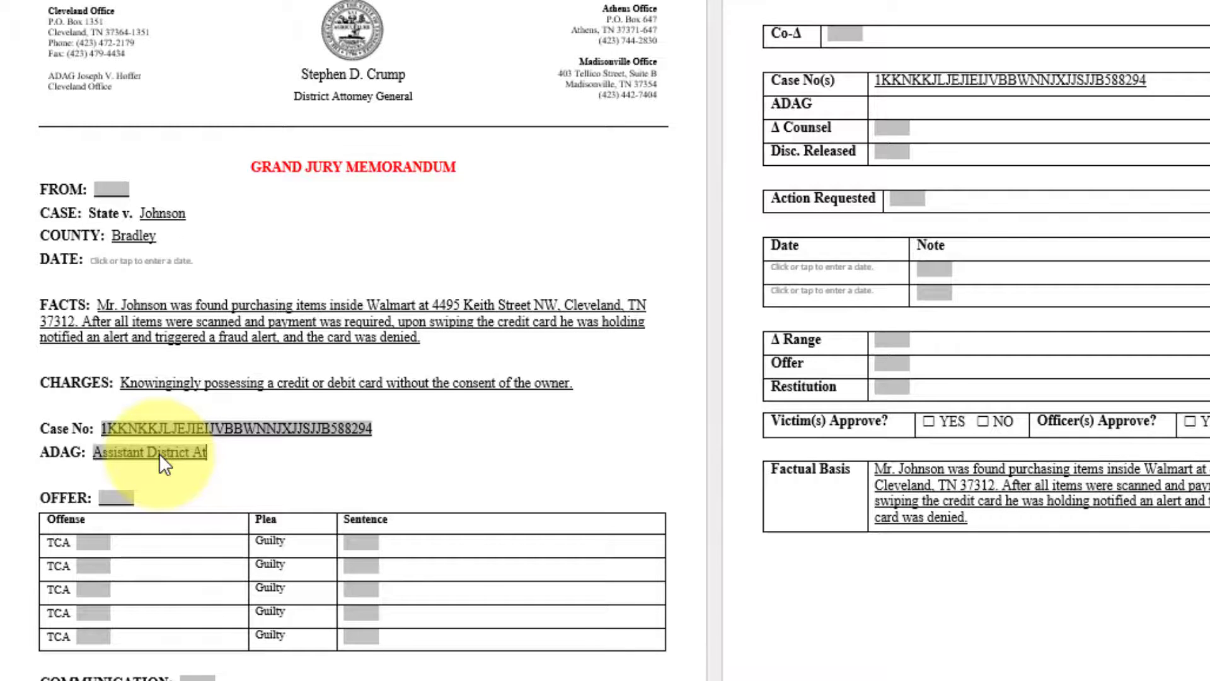
type("torney G")
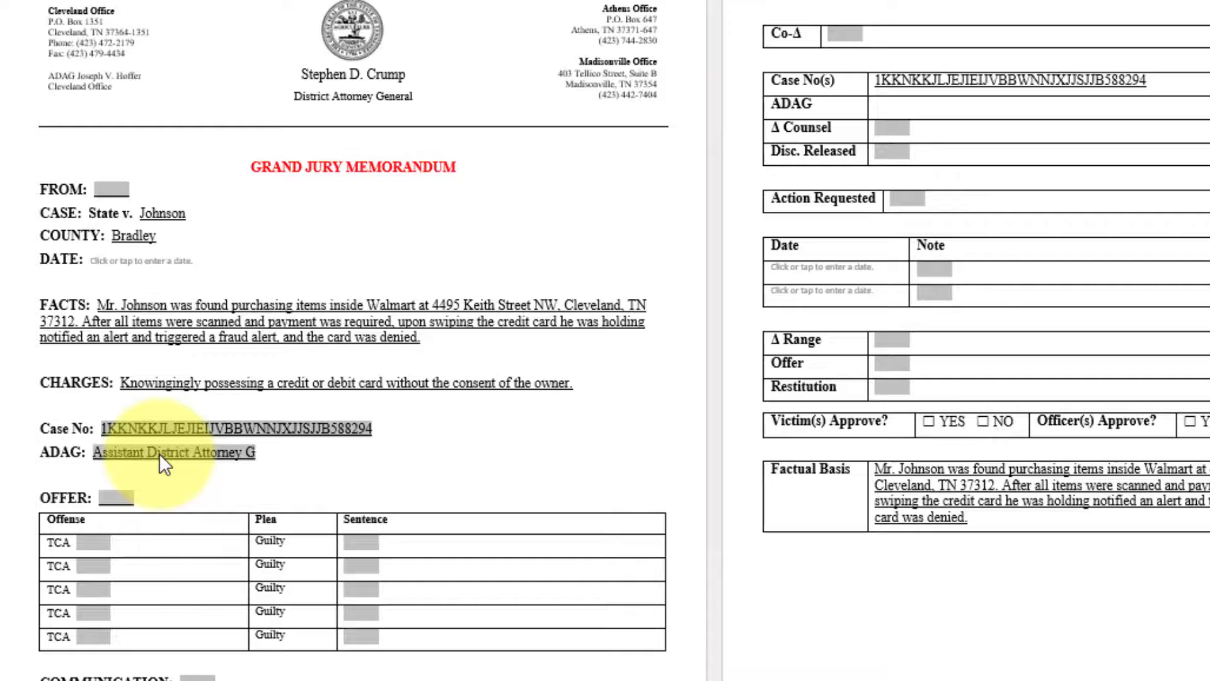
type("eneral Brow")
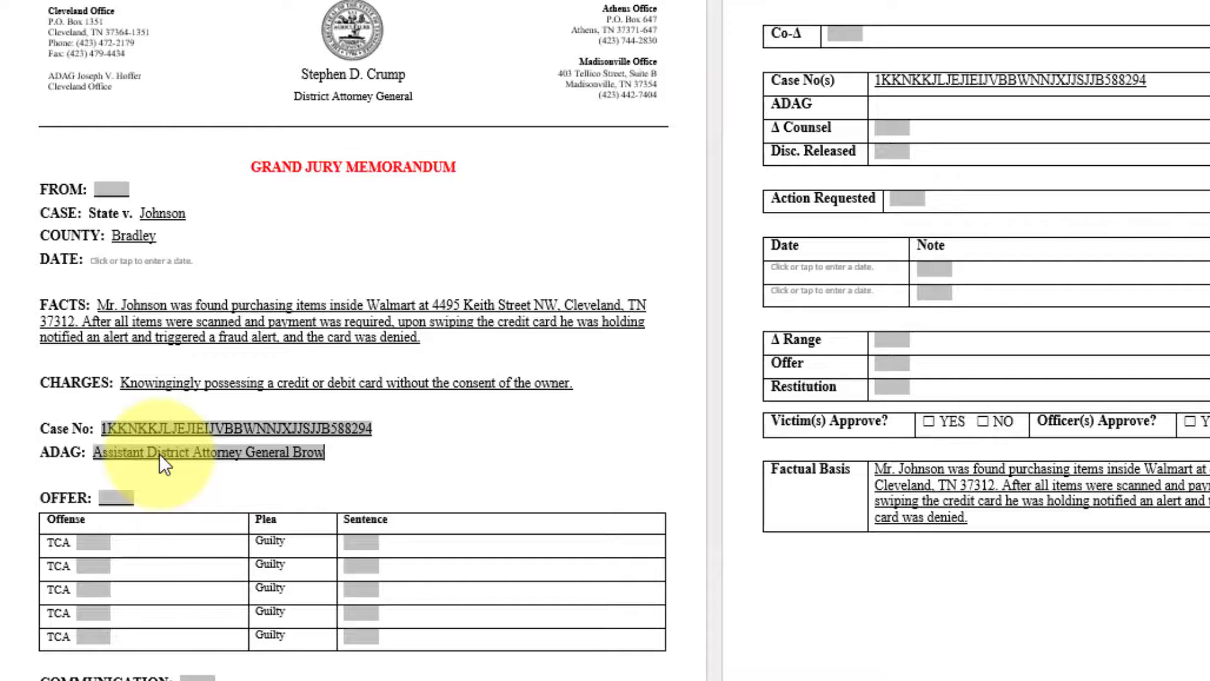
type("n")
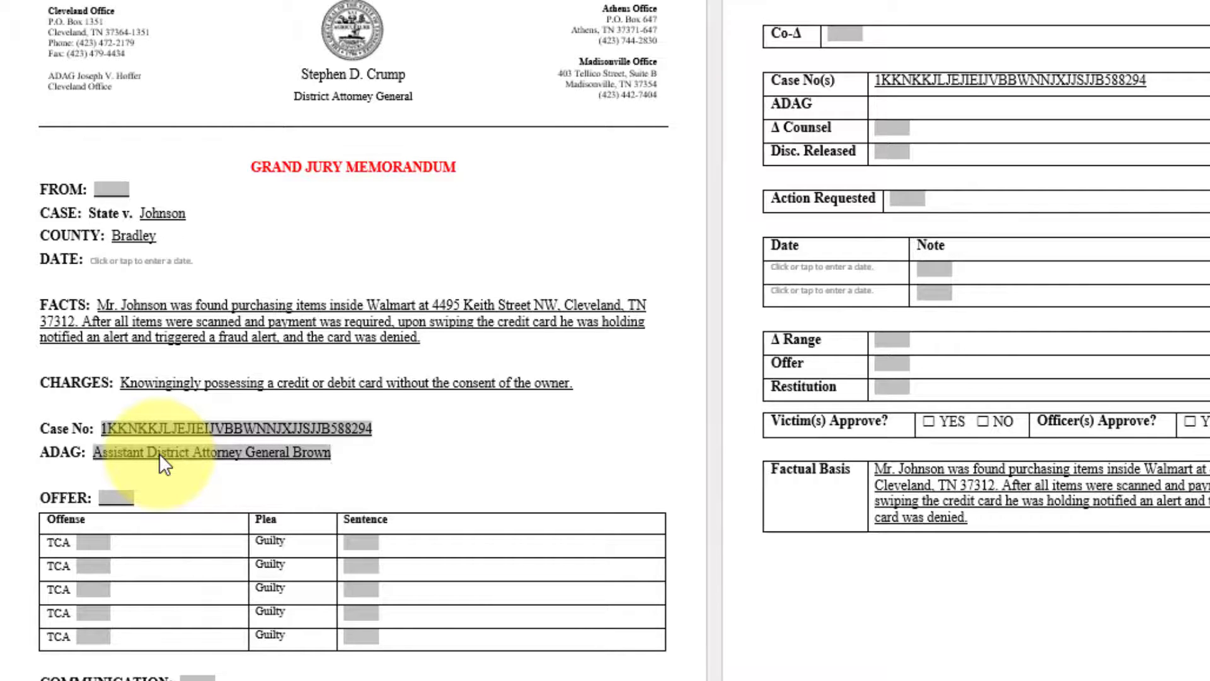